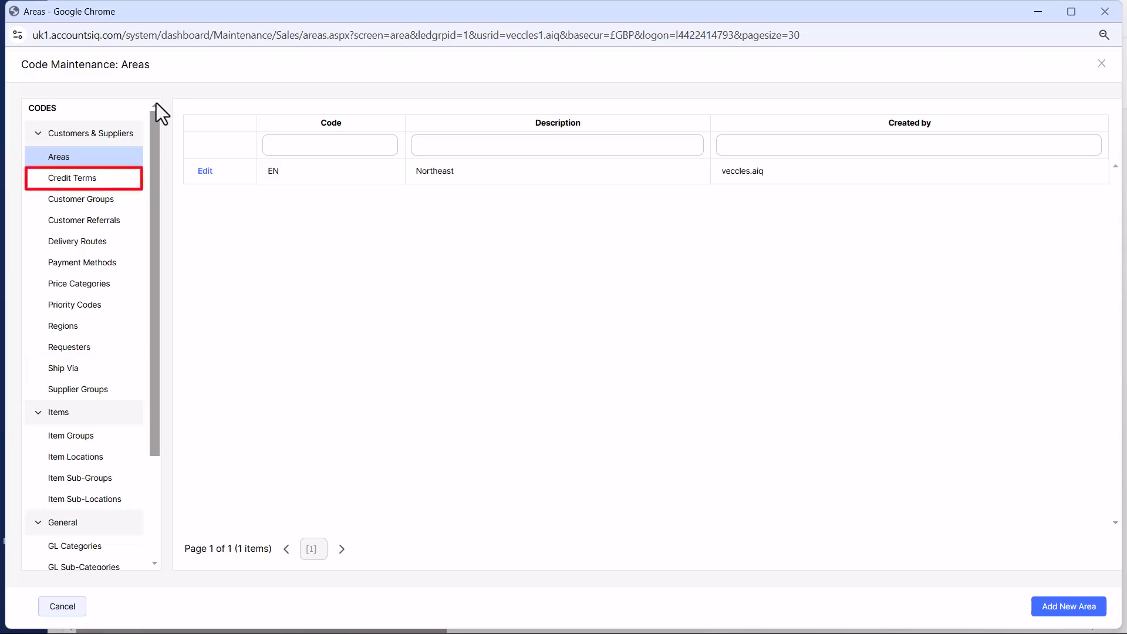
# Step: Open the Credit Terms codes in the code maintenance list
pyautogui.moveTo(153, 123); pyautogui.dragTo(158, 235)
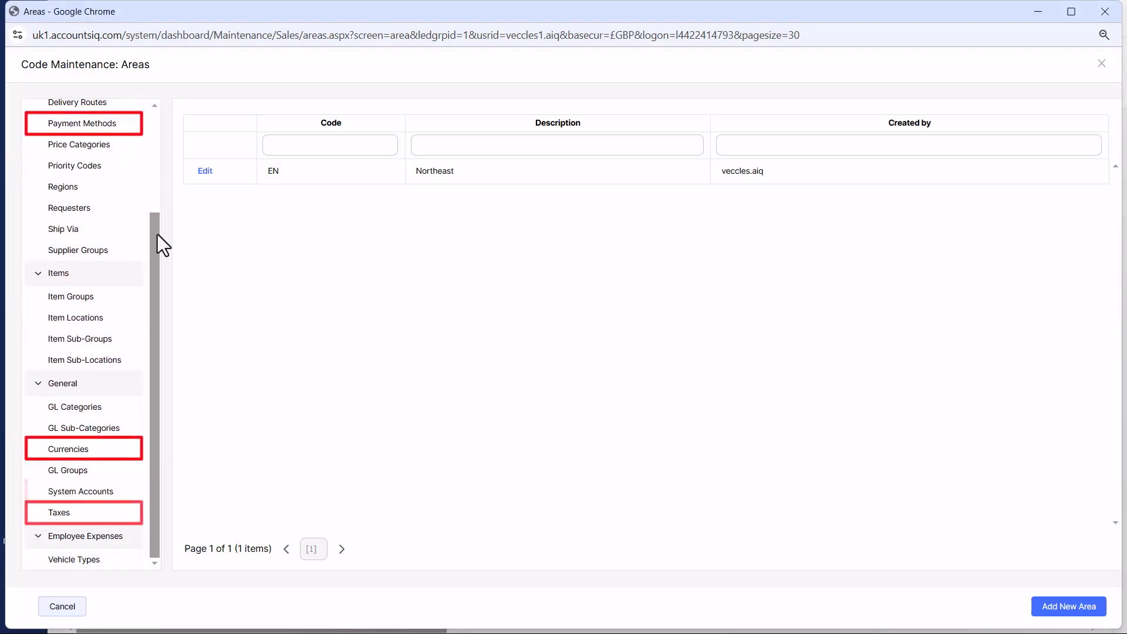
pyautogui.moveTo(157, 234); pyautogui.dragTo(166, 125)
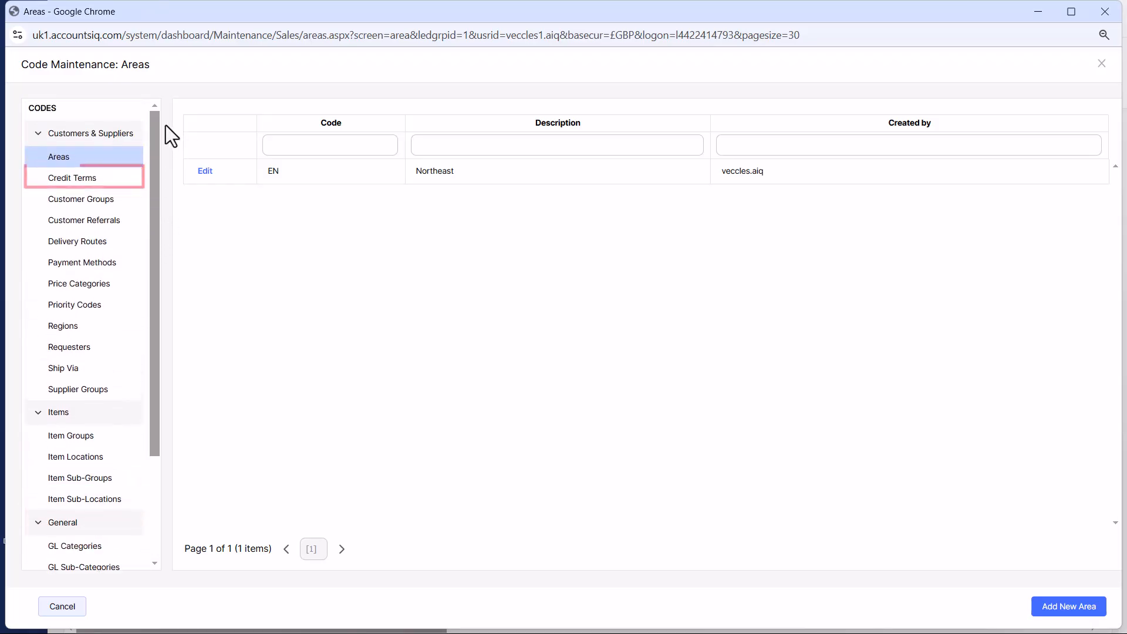
pyautogui.click(107, 183)
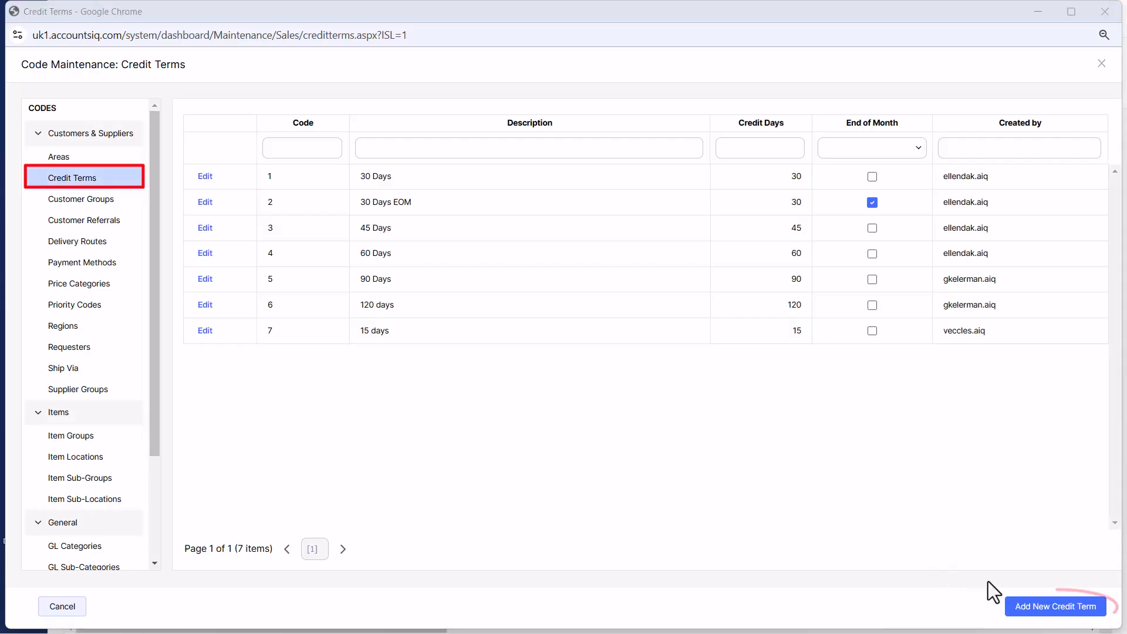
# Step: Add a new credit term with code 8, description "7 days" and 7 credit days, and save it
pyautogui.click(1054, 611)
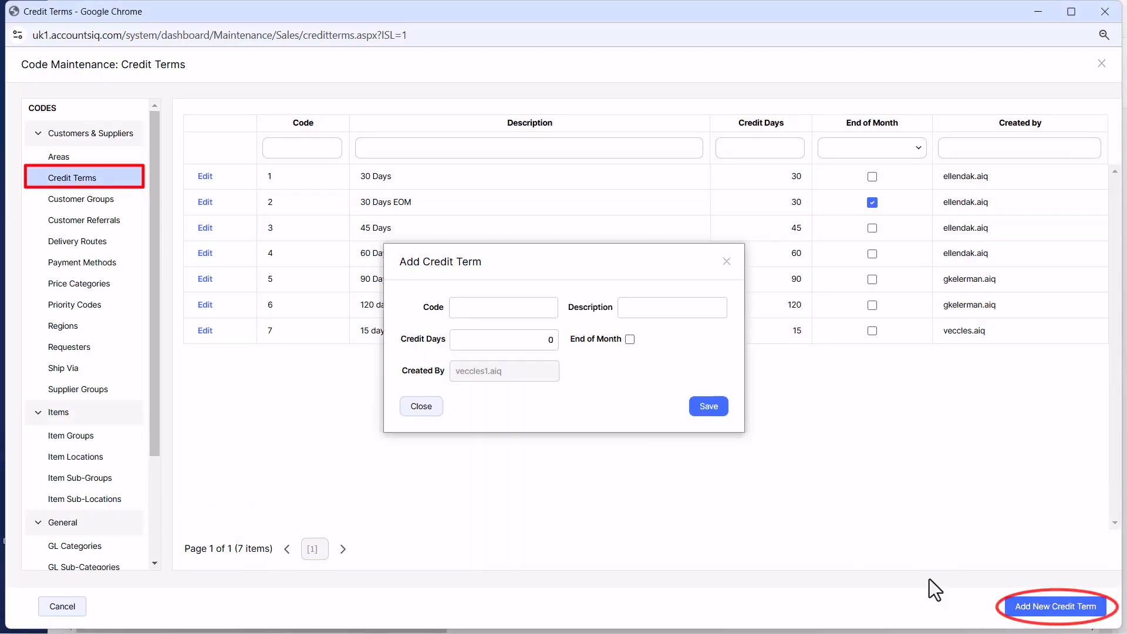
pyautogui.click(545, 307)
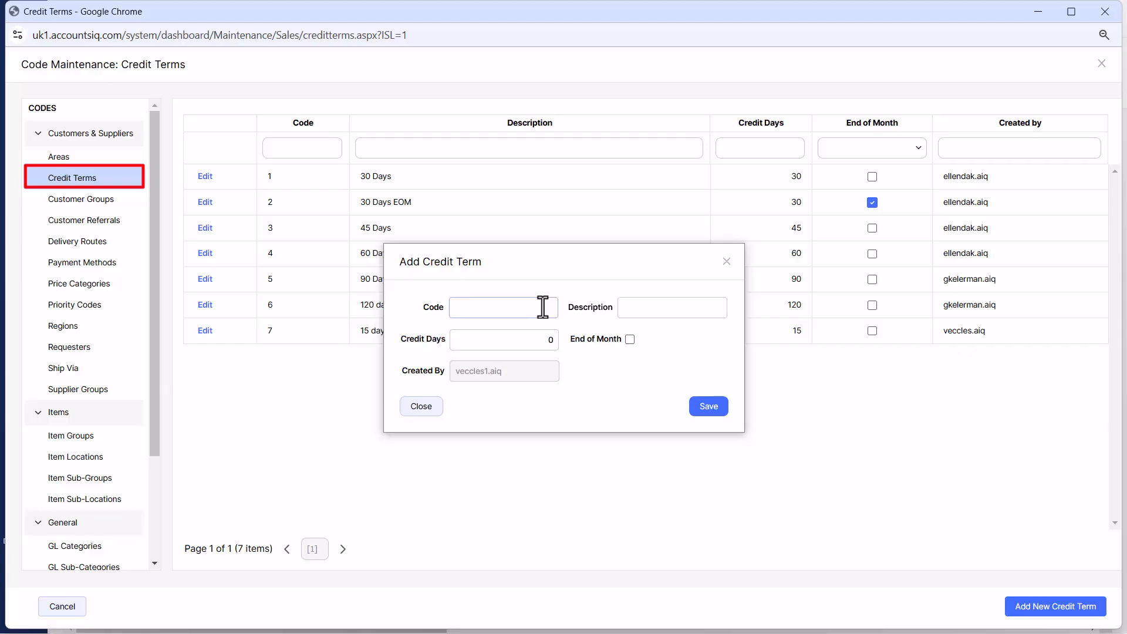
pyautogui.write('8')
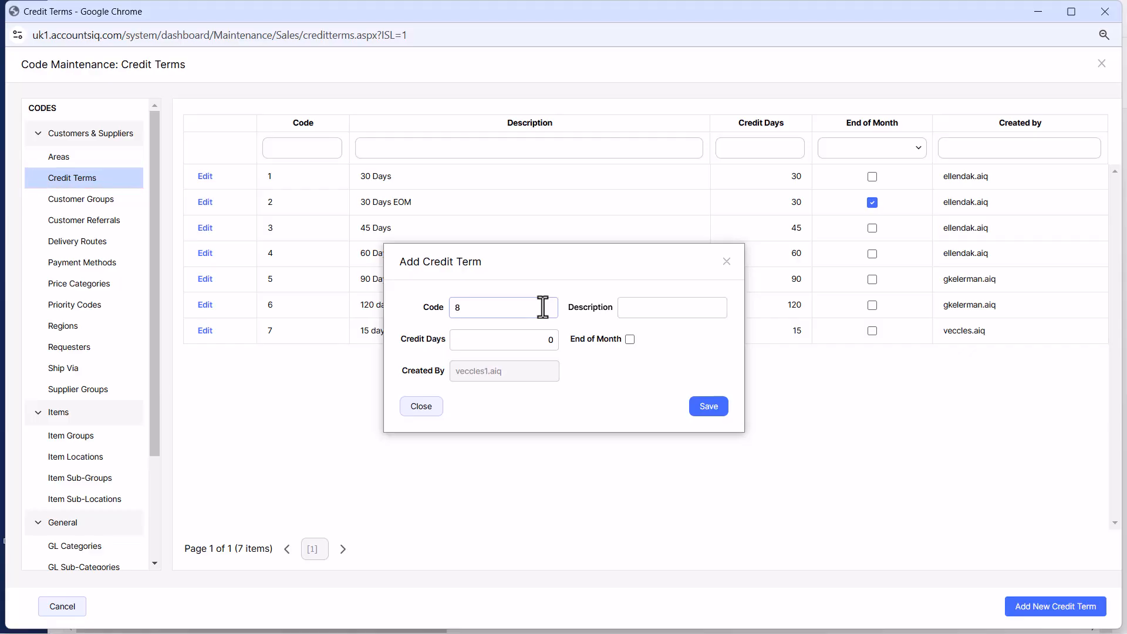
pyautogui.click(620, 306)
pyautogui.write('7 days')
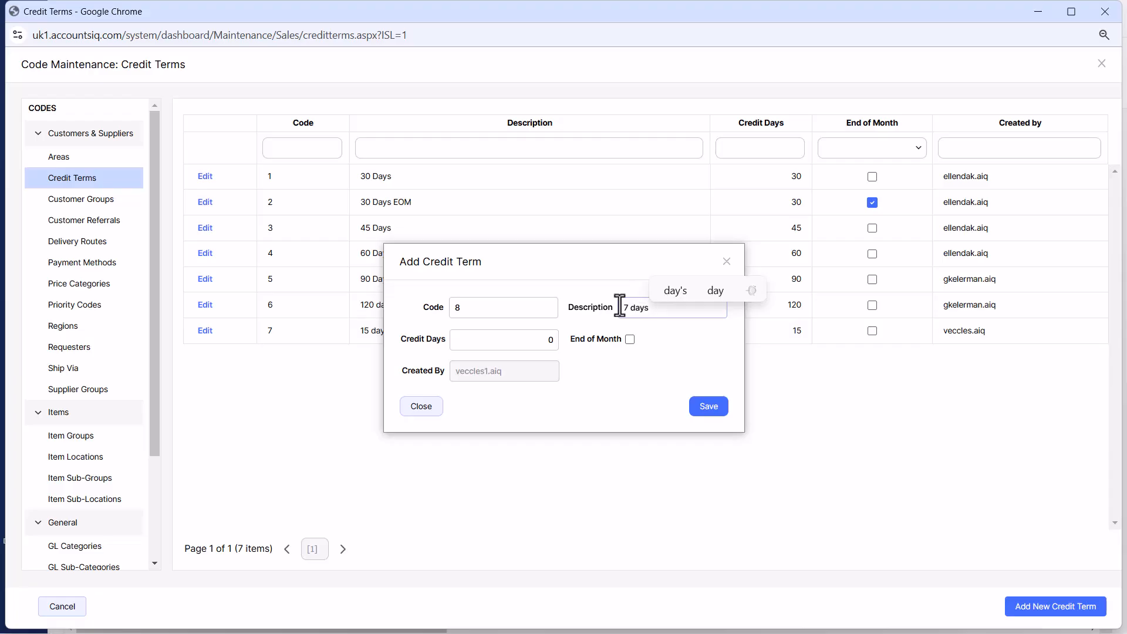
pyautogui.click(550, 338)
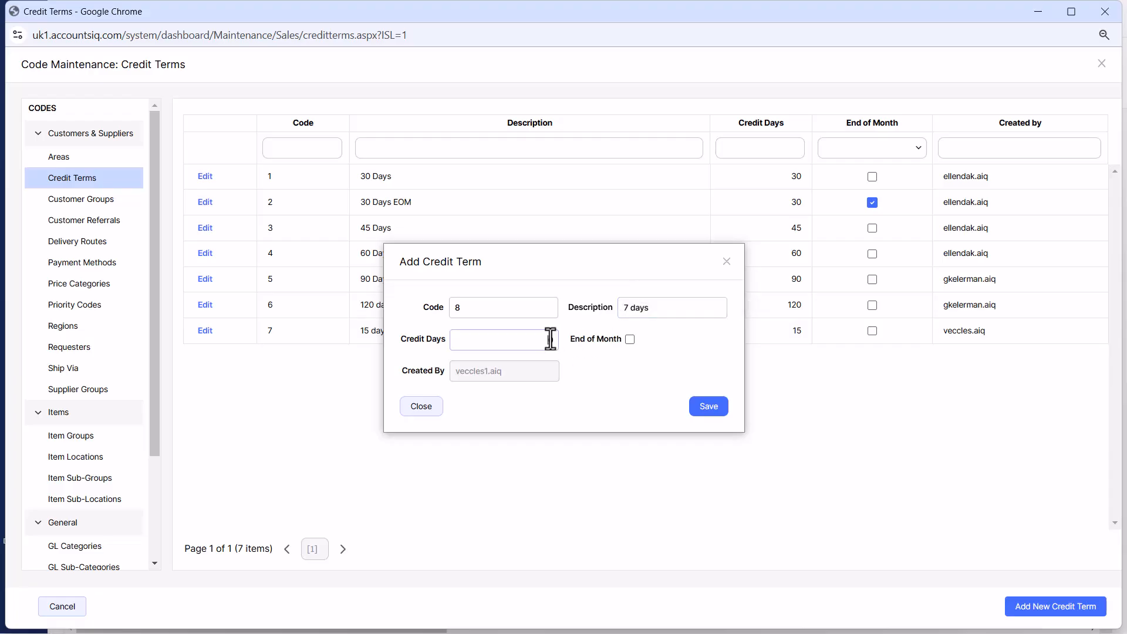
pyautogui.write('7')
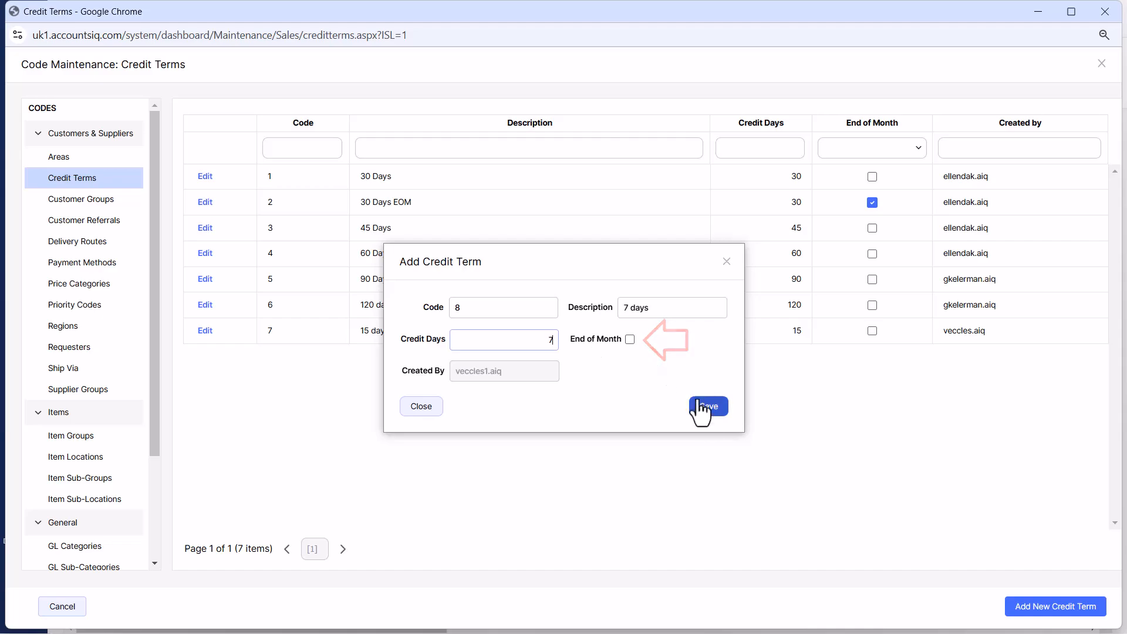
pyautogui.click(710, 416)
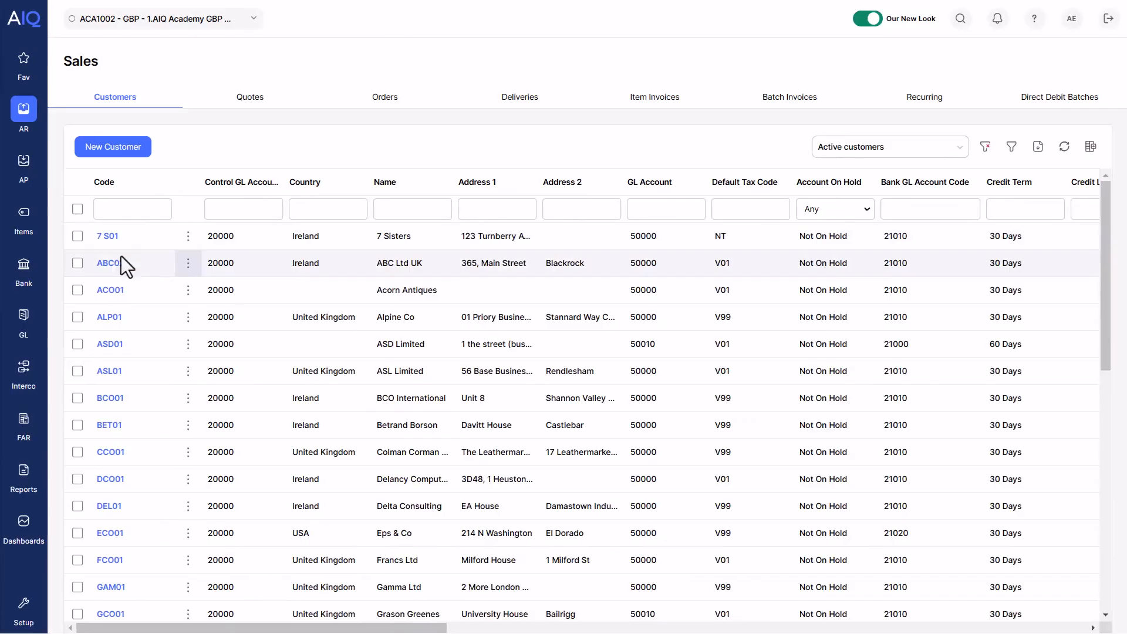
# Step: Check the credit term options in the ABC Ltd UK customer's finance settings
pyautogui.click(111, 263)
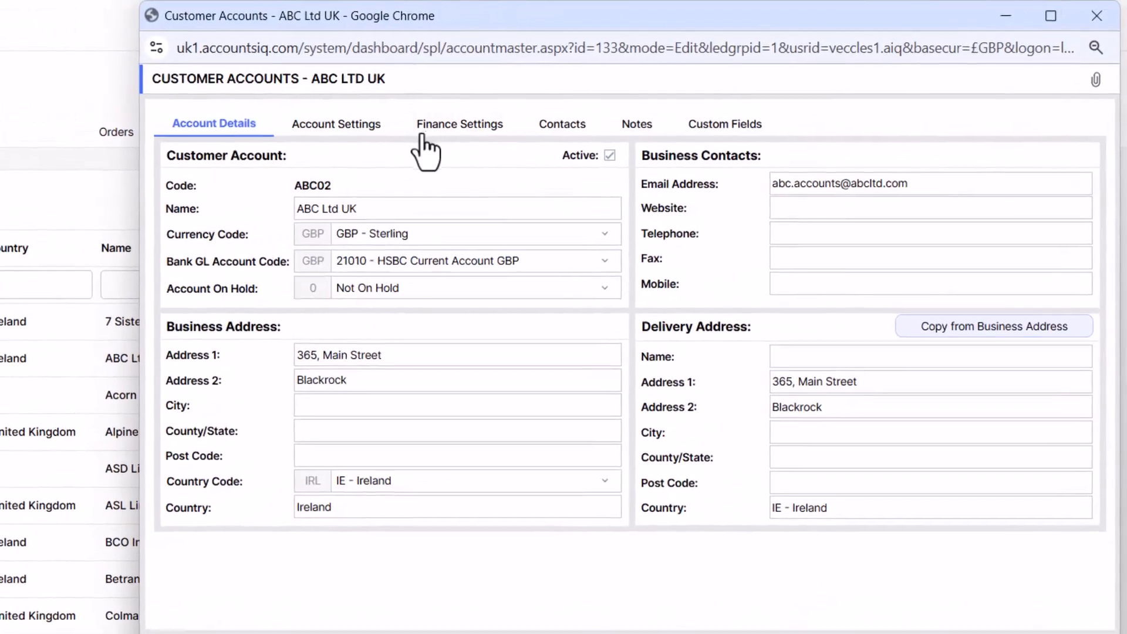
pyautogui.click(421, 136)
pyautogui.click(608, 359)
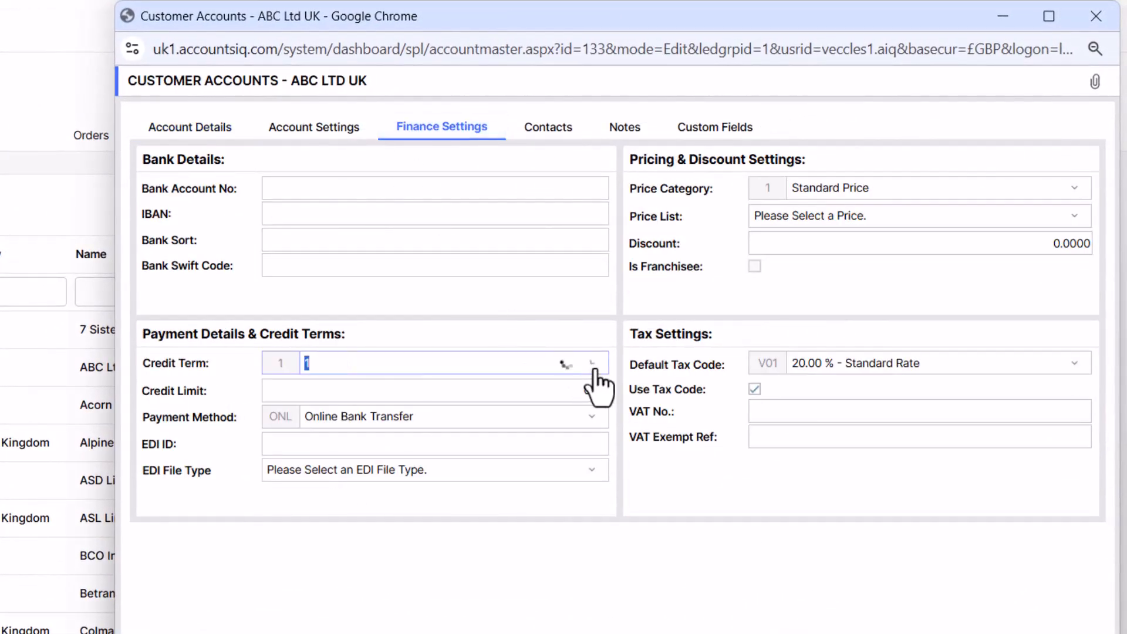
pyautogui.click(593, 366)
pyautogui.scroll(-1, 413, 531)
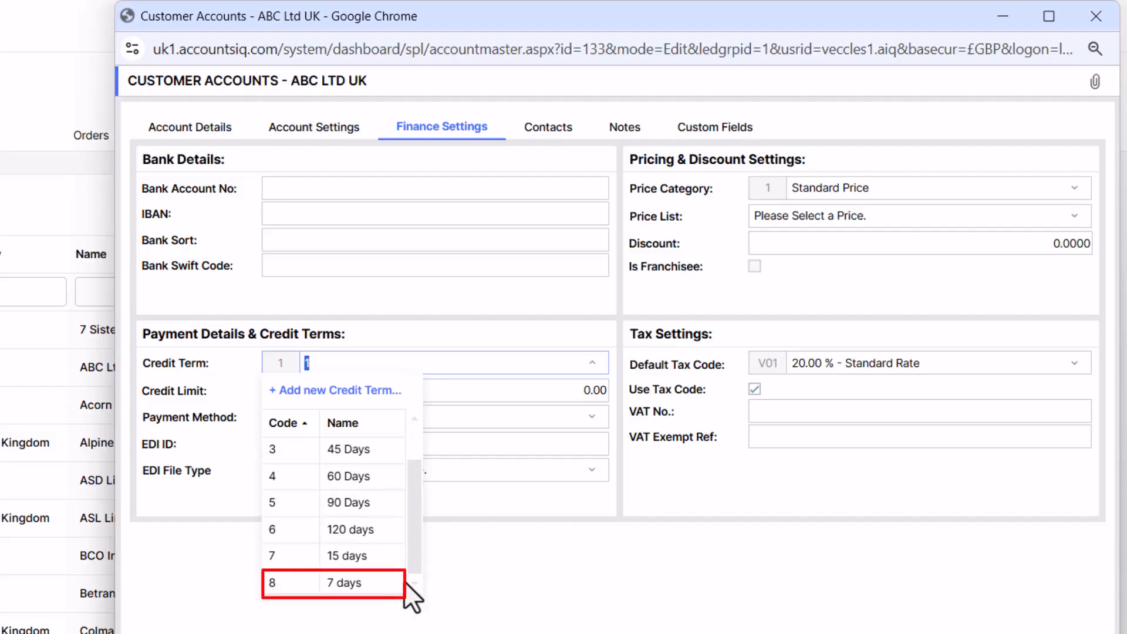
# Step: Add a new customer group with code 4 and description "Monthly License fee", and save it
pyautogui.click(110, 200)
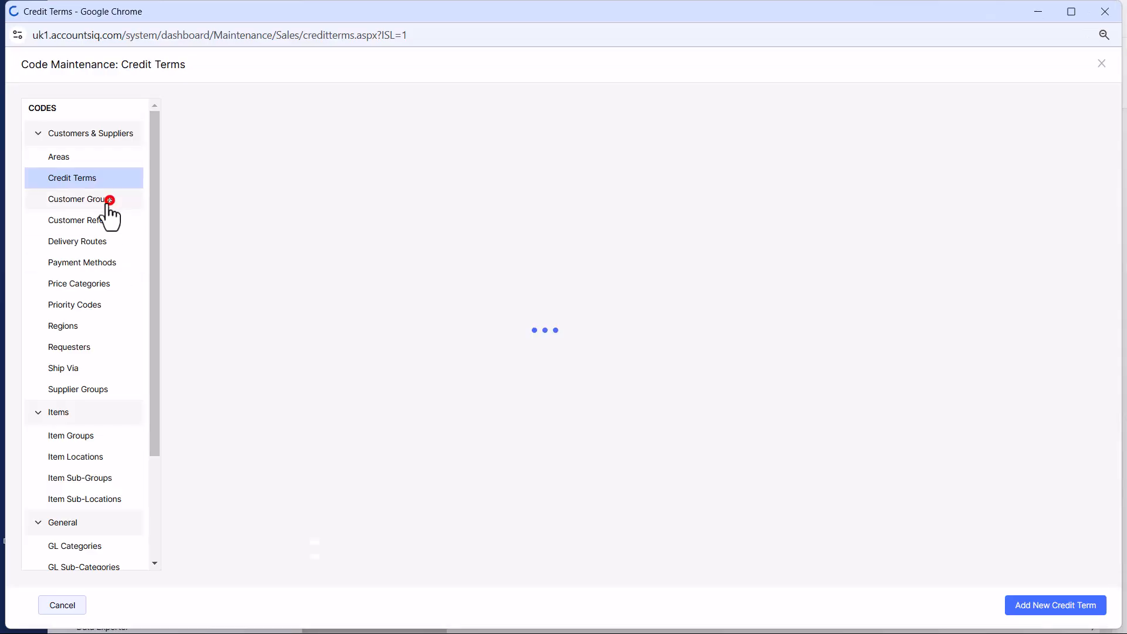
pyautogui.click(1068, 608)
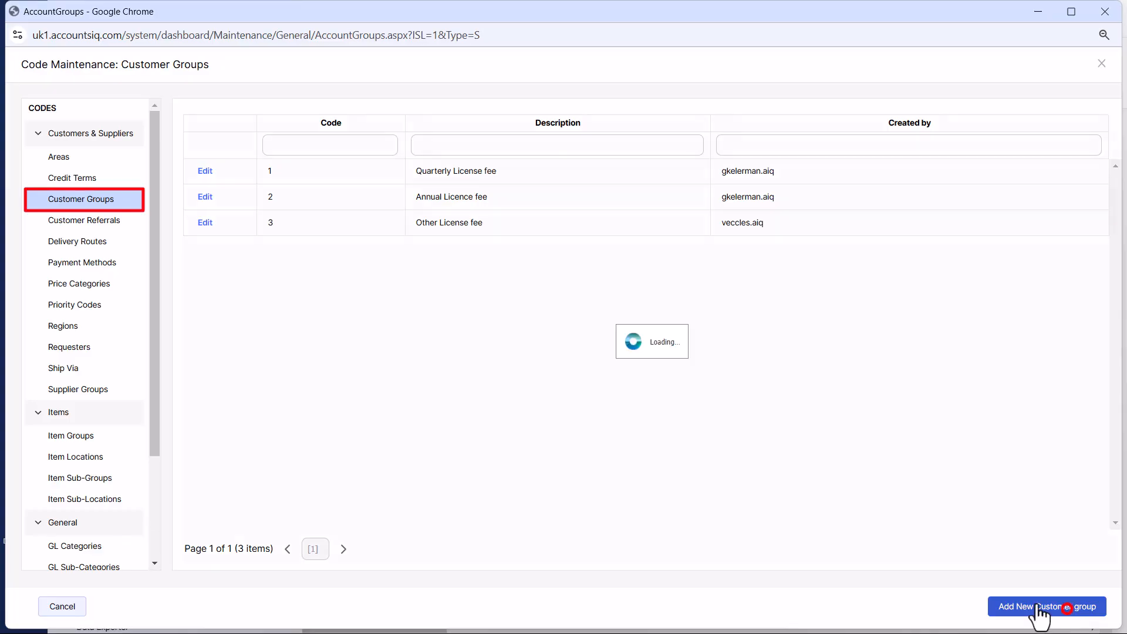
pyautogui.write('4')
pyautogui.press('Tab')
pyautogui.write('Monthly License fee')
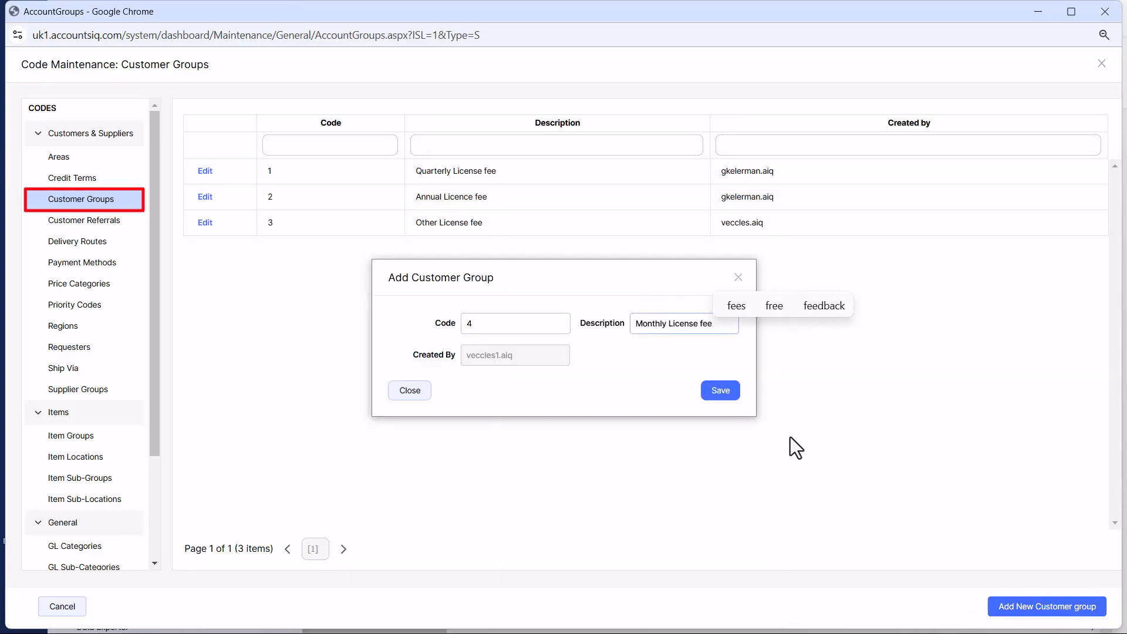
pyautogui.click(716, 402)
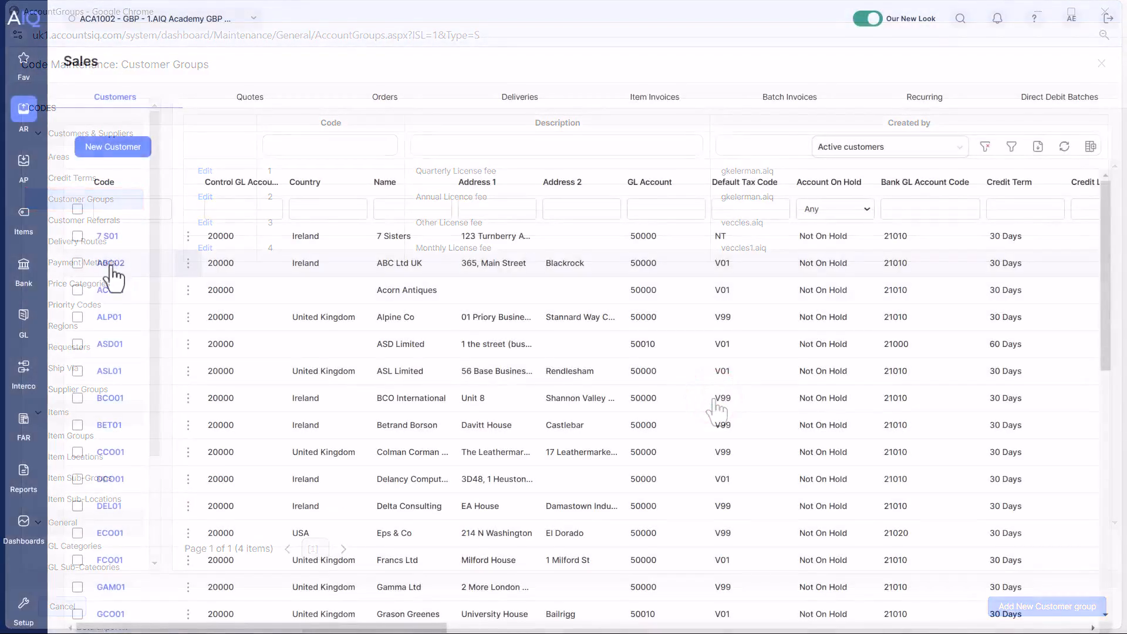
# Step: Check the account group options in the ABC Ltd UK customer's account settings
pyautogui.click(112, 269)
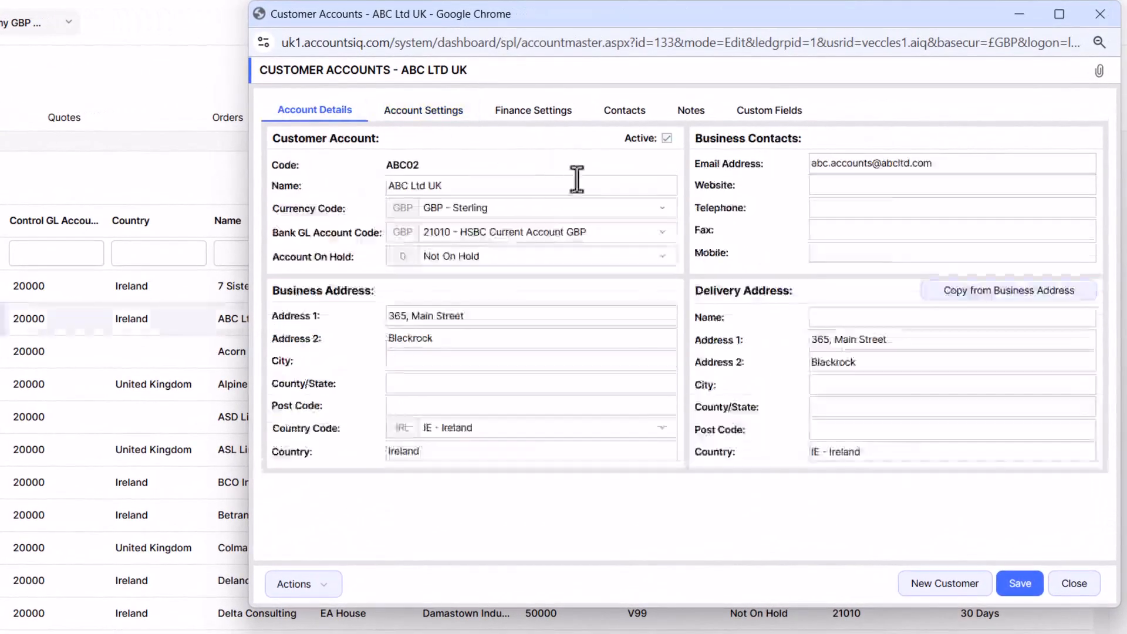
pyautogui.click(423, 110)
pyautogui.click(1078, 236)
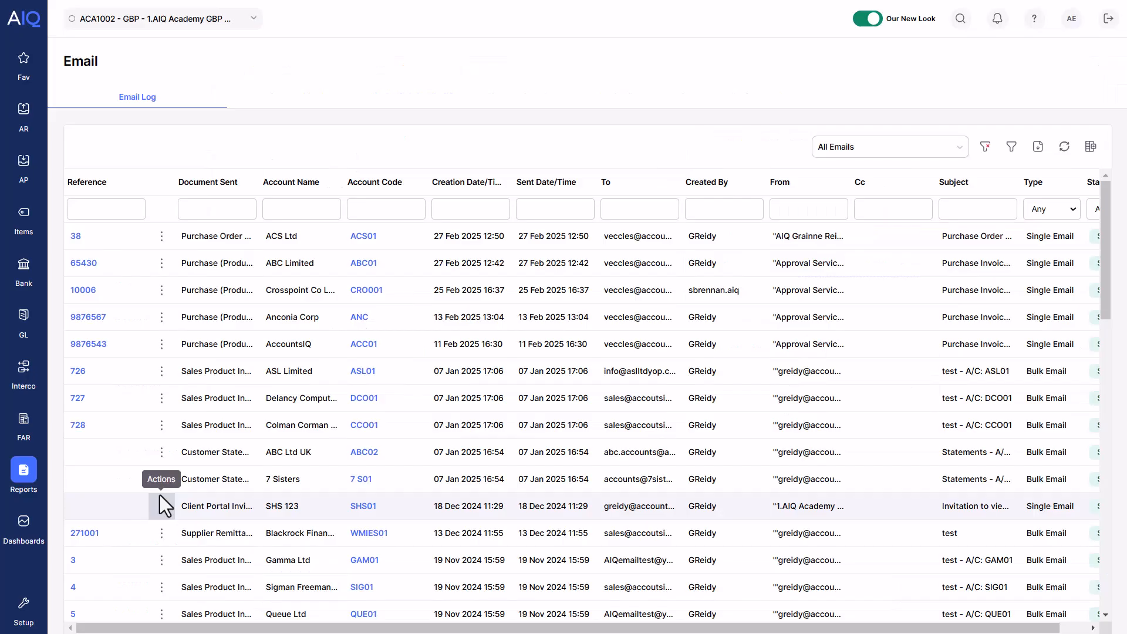
# Step: Browse the Sales Reports group in the Report Manager and select a report
pyautogui.click(22, 472)
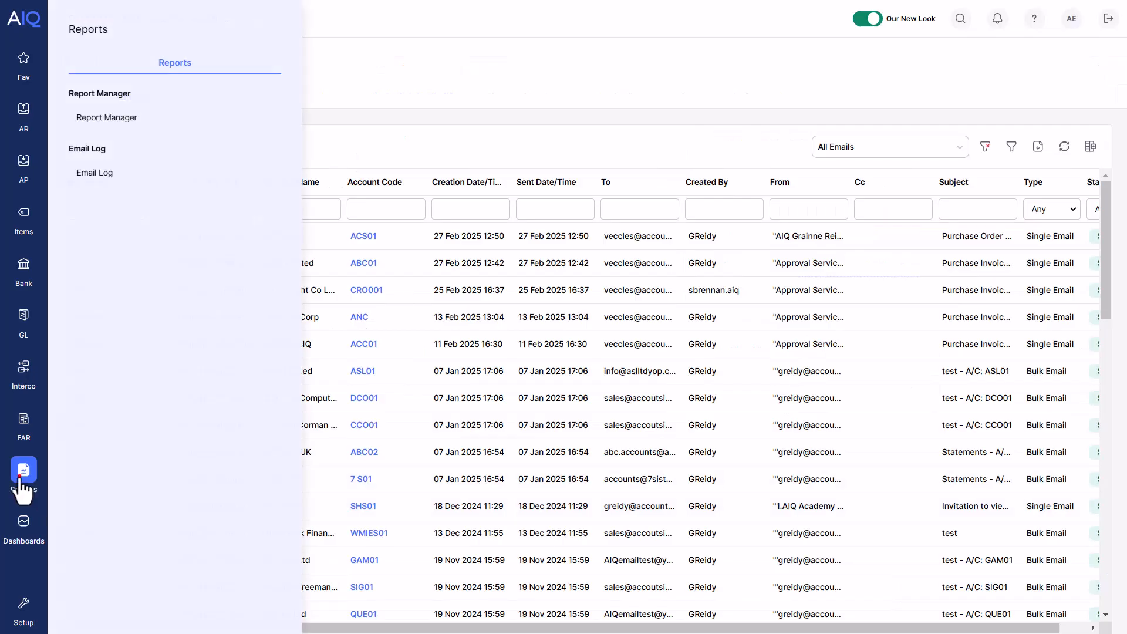
pyautogui.click(120, 121)
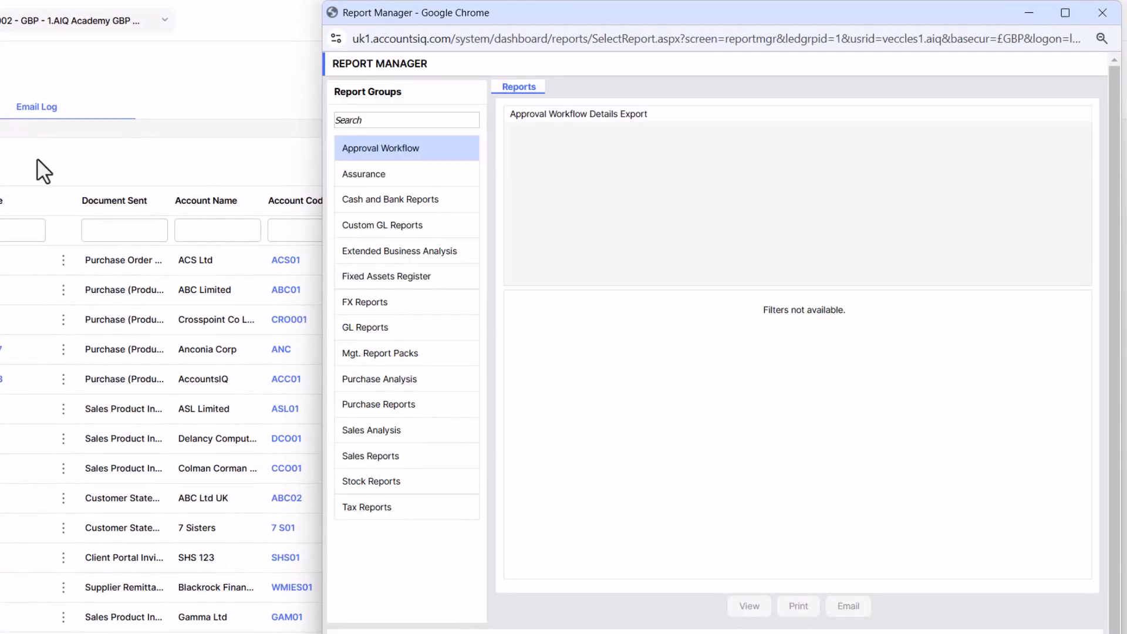
pyautogui.click(404, 458)
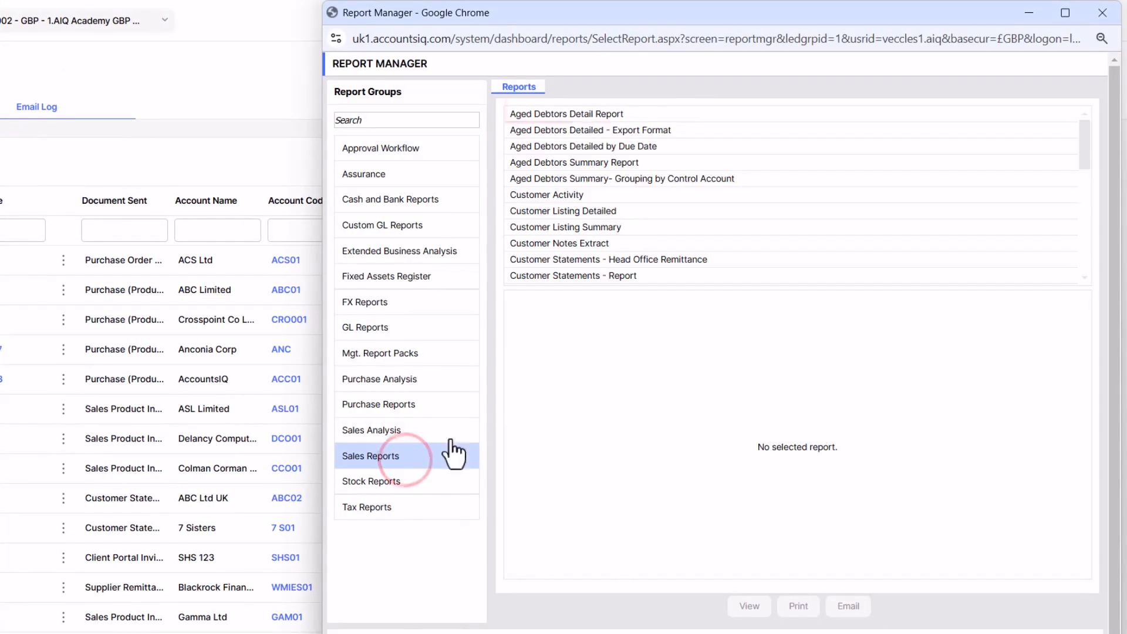
pyautogui.click(737, 115)
pyautogui.click(734, 518)
pyautogui.click(701, 533)
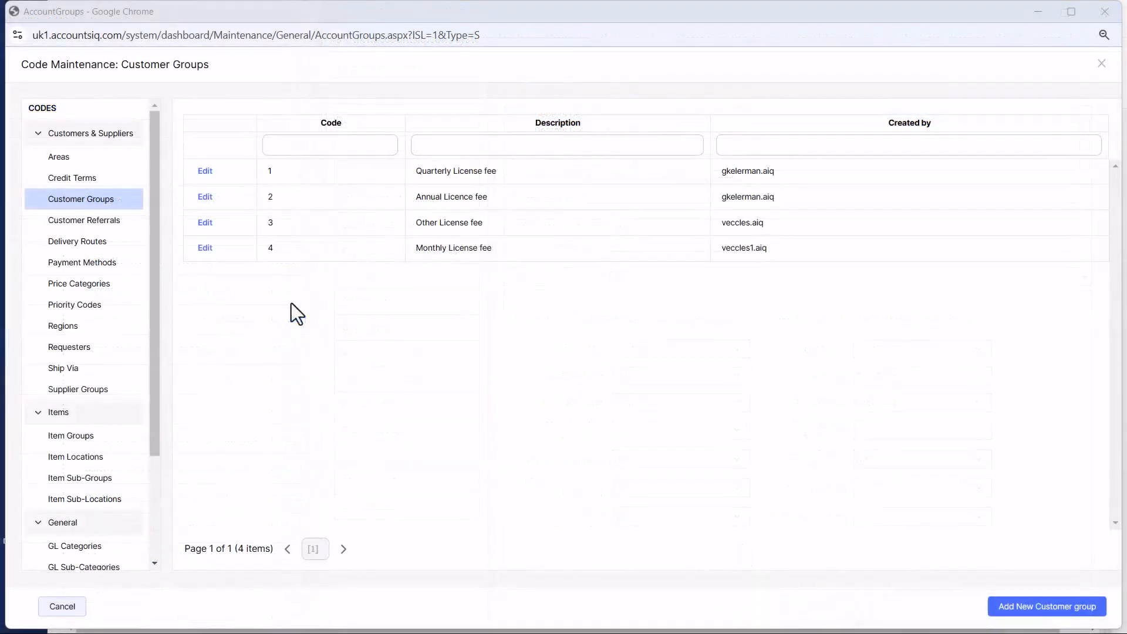
pyautogui.click(68, 395)
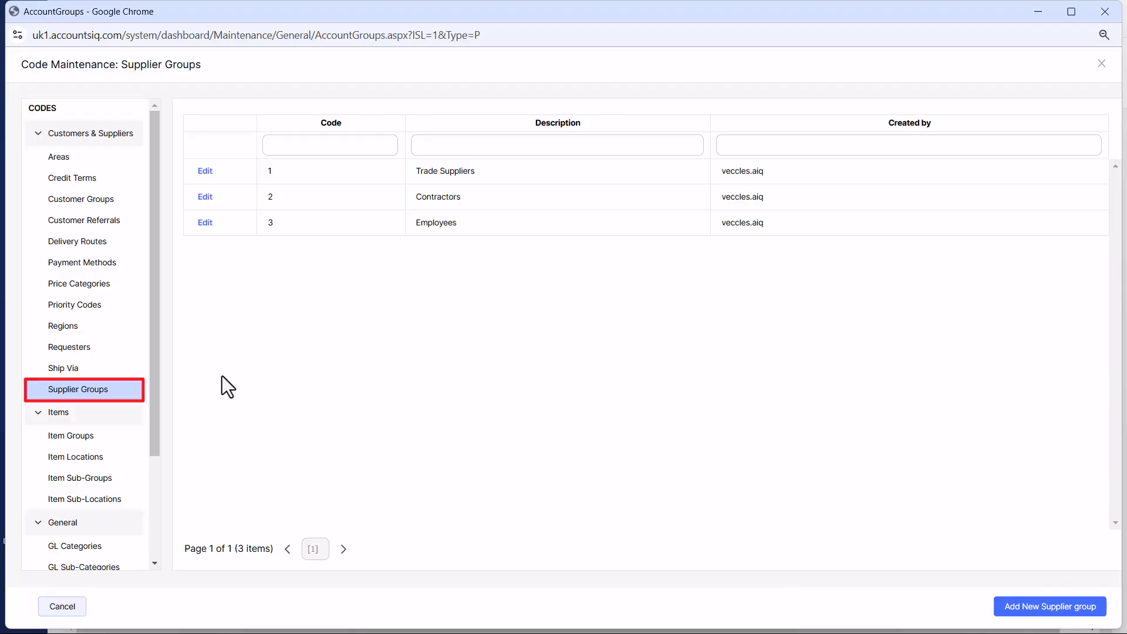
pyautogui.click(27, 167)
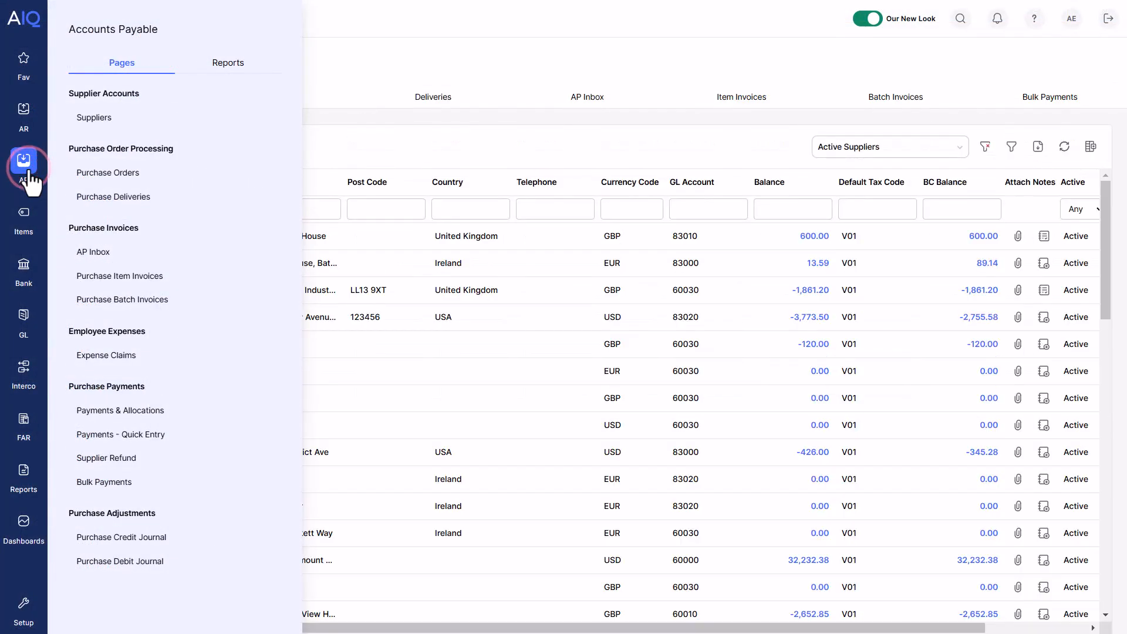
pyautogui.click(87, 237)
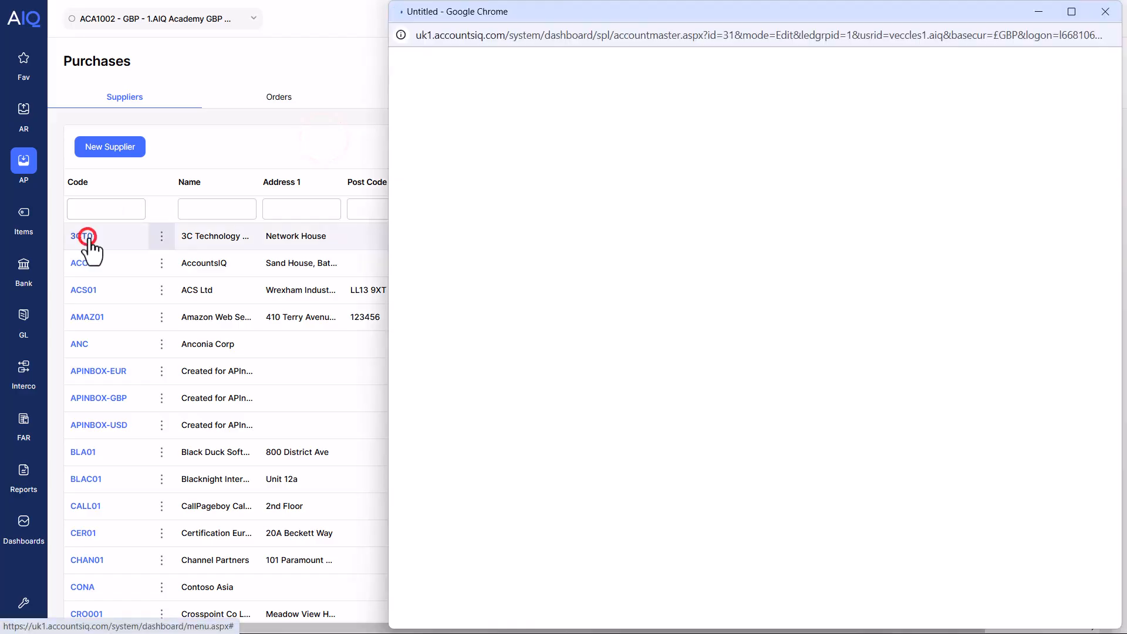
pyautogui.click(547, 90)
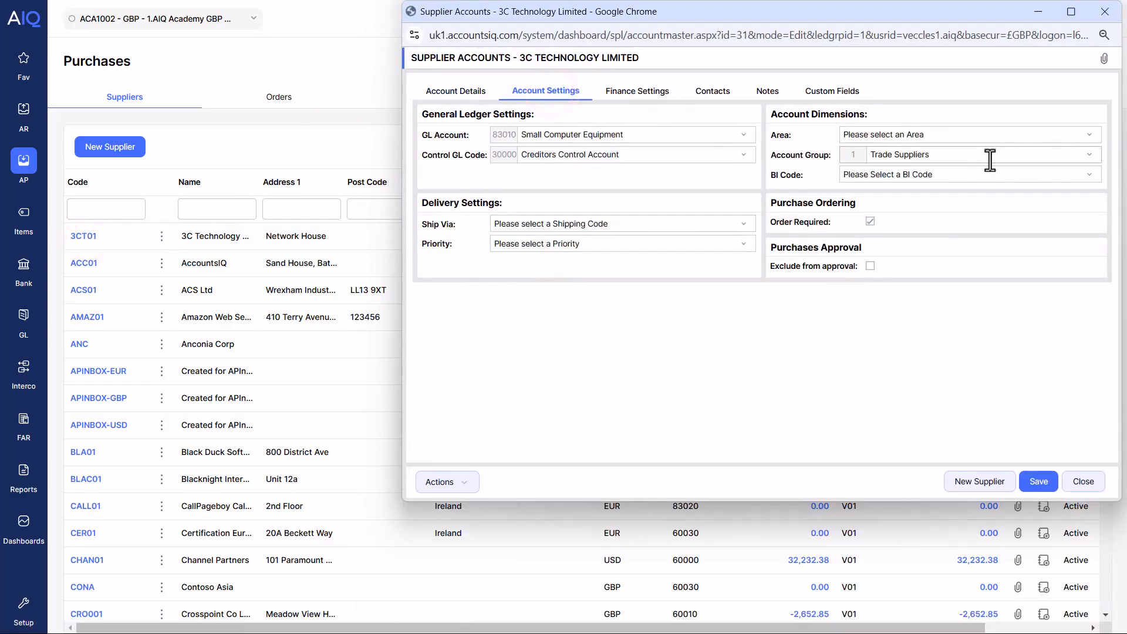
pyautogui.click(1092, 155)
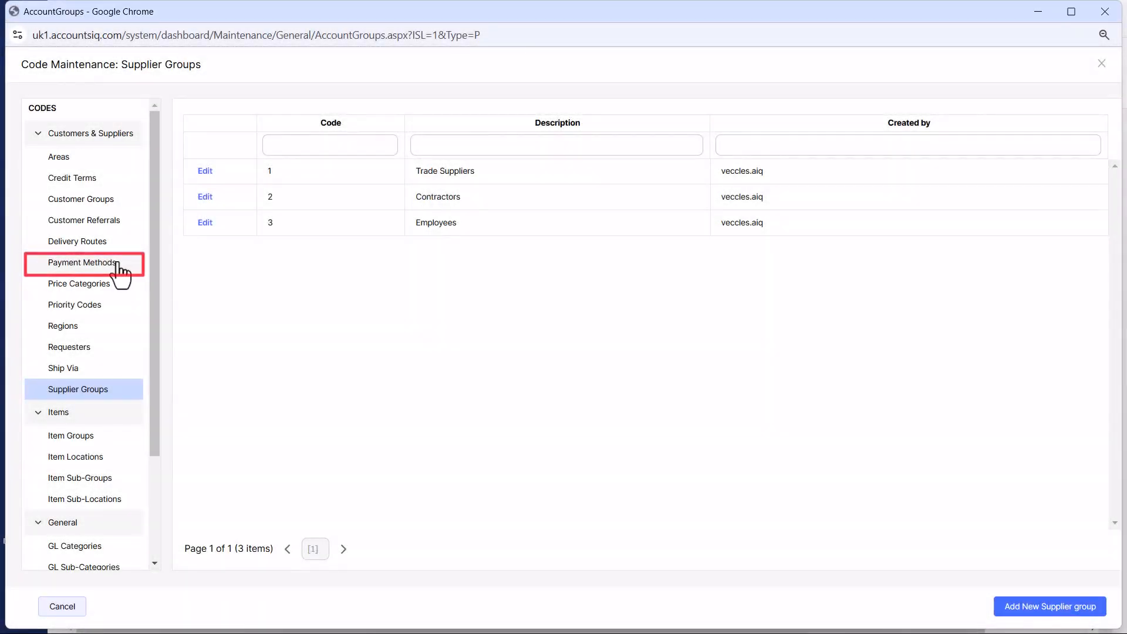
# Step: Open the Payment Methods codes and inspect the Online Bank Transfer method's edit form without saving
pyautogui.click(117, 265)
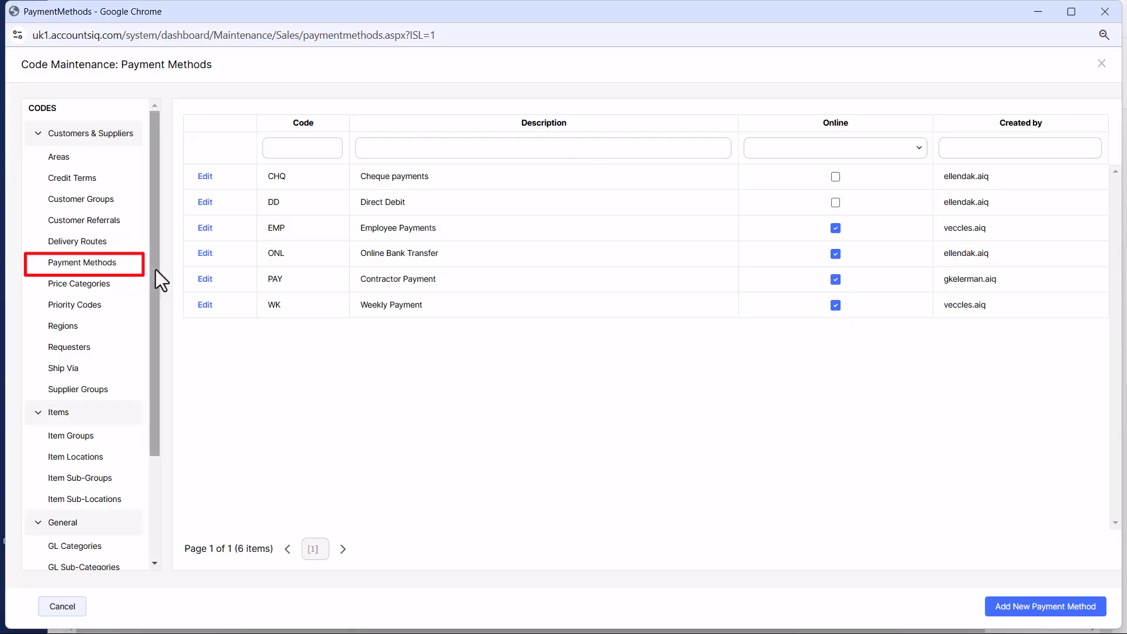
pyautogui.click(205, 254)
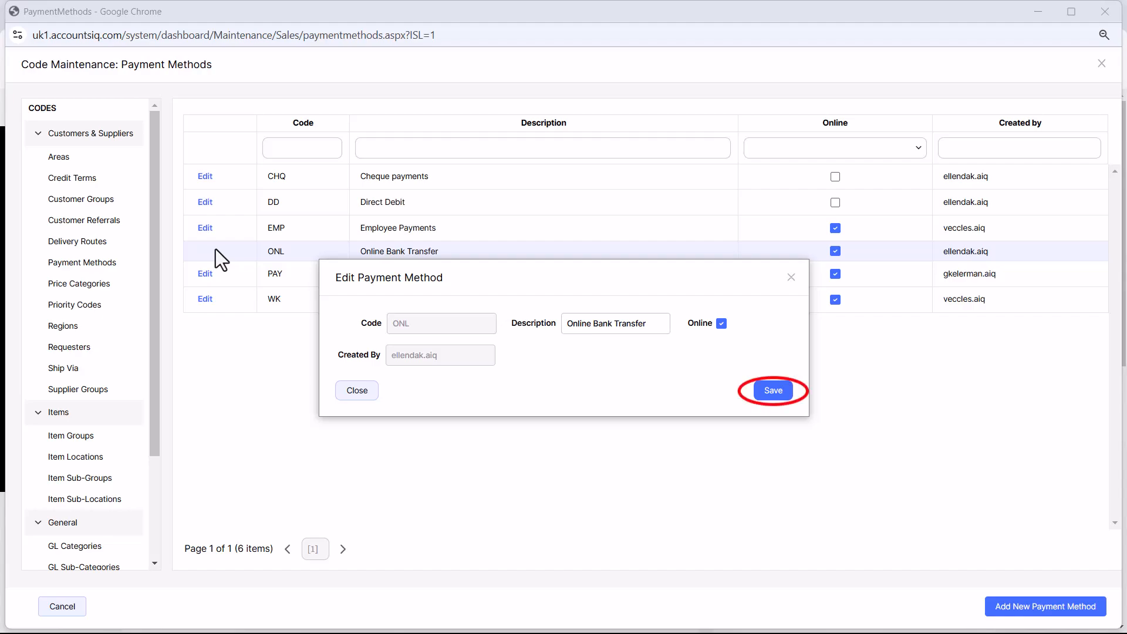
pyautogui.click(357, 390)
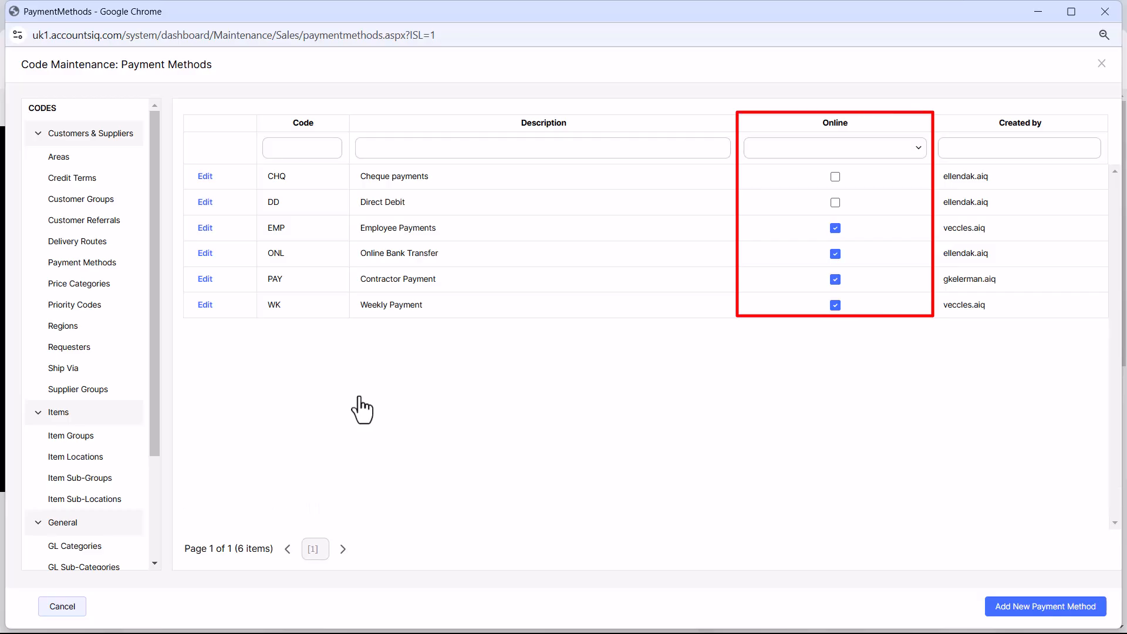
# Step: View the GL Categories and GL Sub-Categories code lists
pyautogui.click(128, 265)
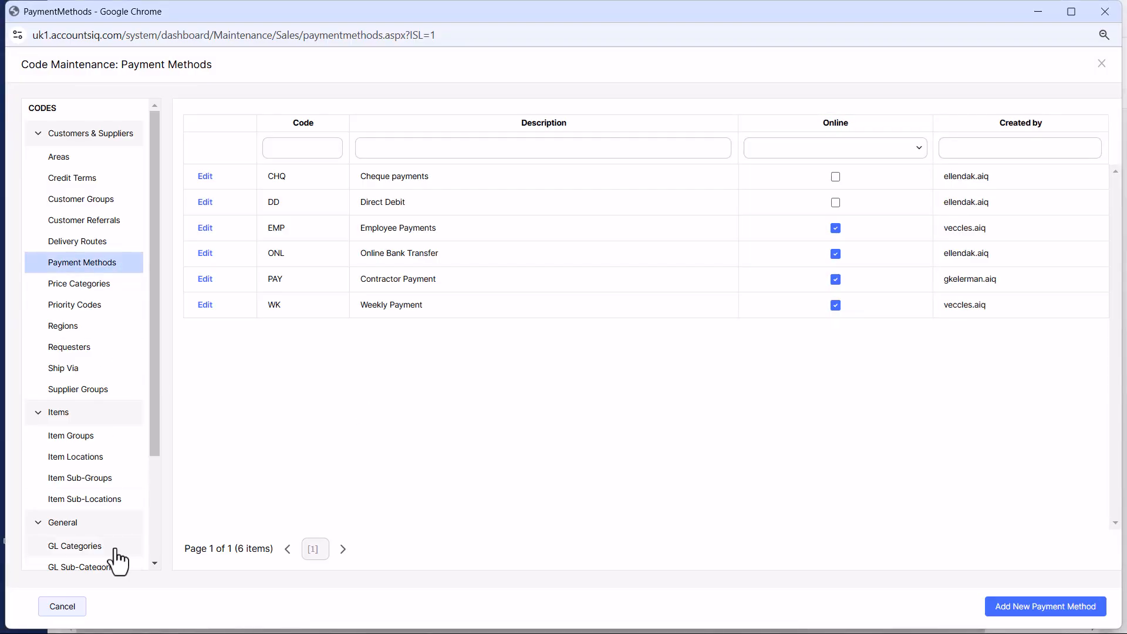
pyautogui.click(115, 547)
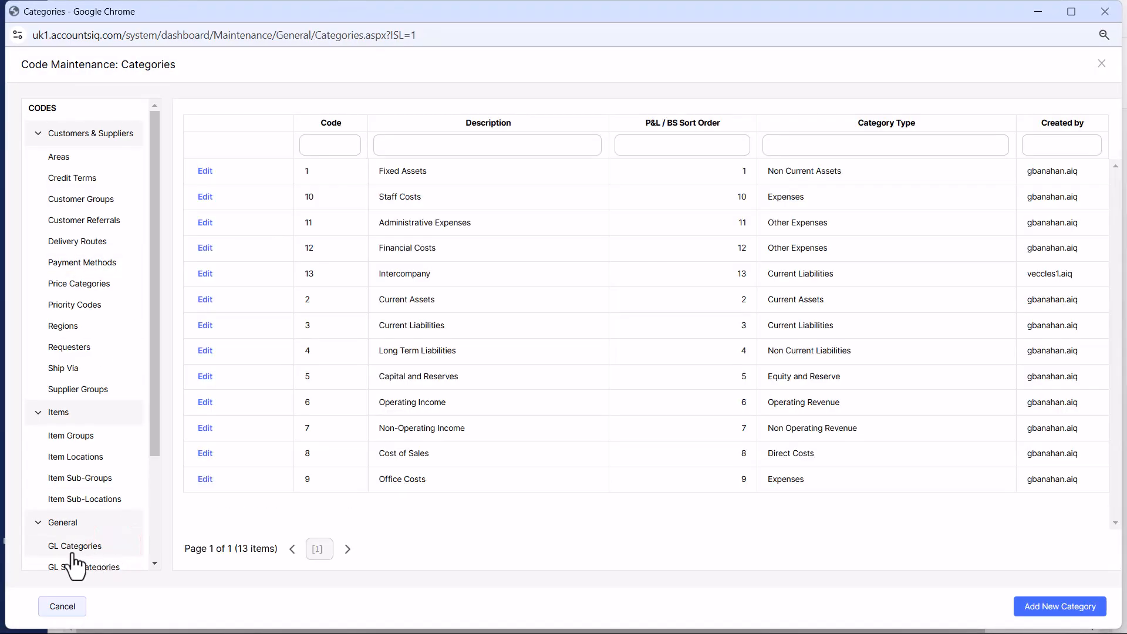
pyautogui.click(100, 568)
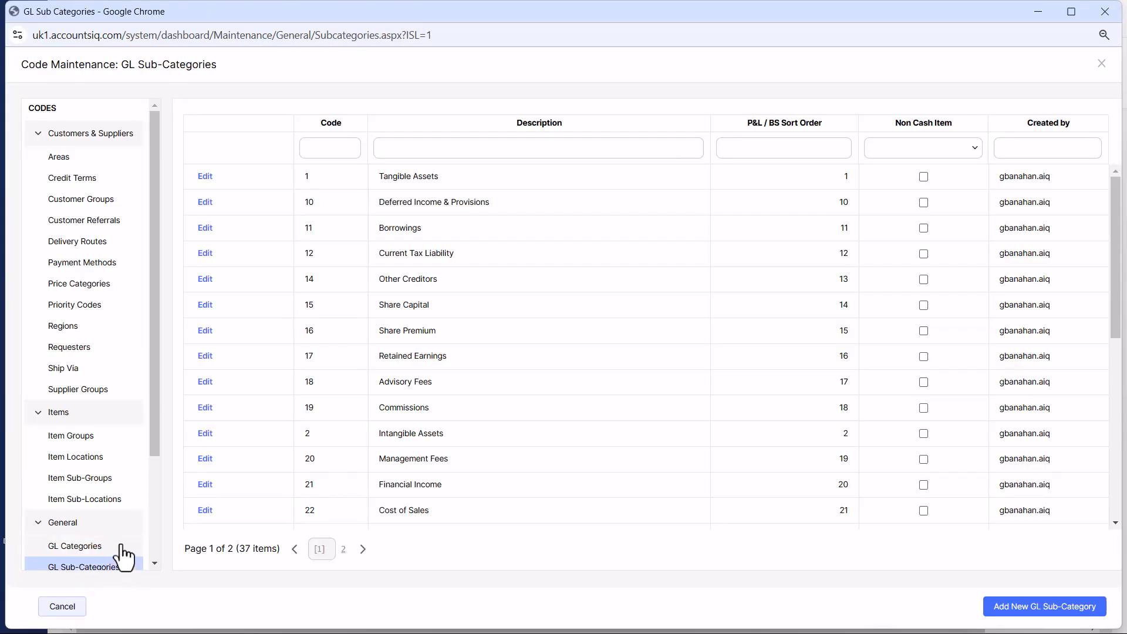
pyautogui.click(120, 547)
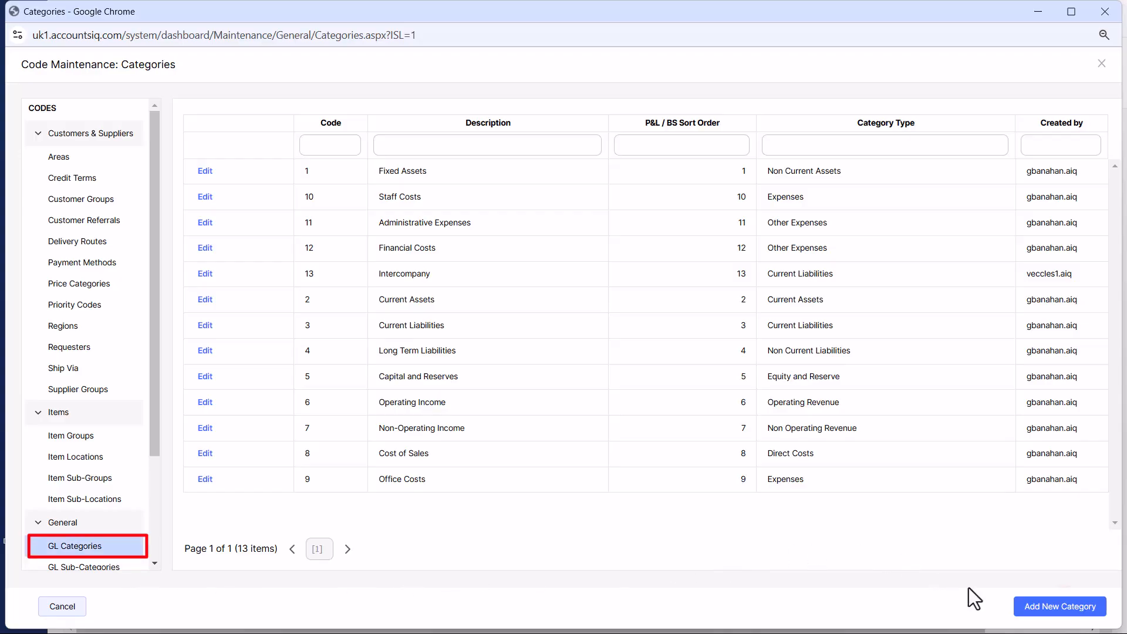
# Step: Start a new GL category with code 13 and description New Category.
pyautogui.click(1060, 606)
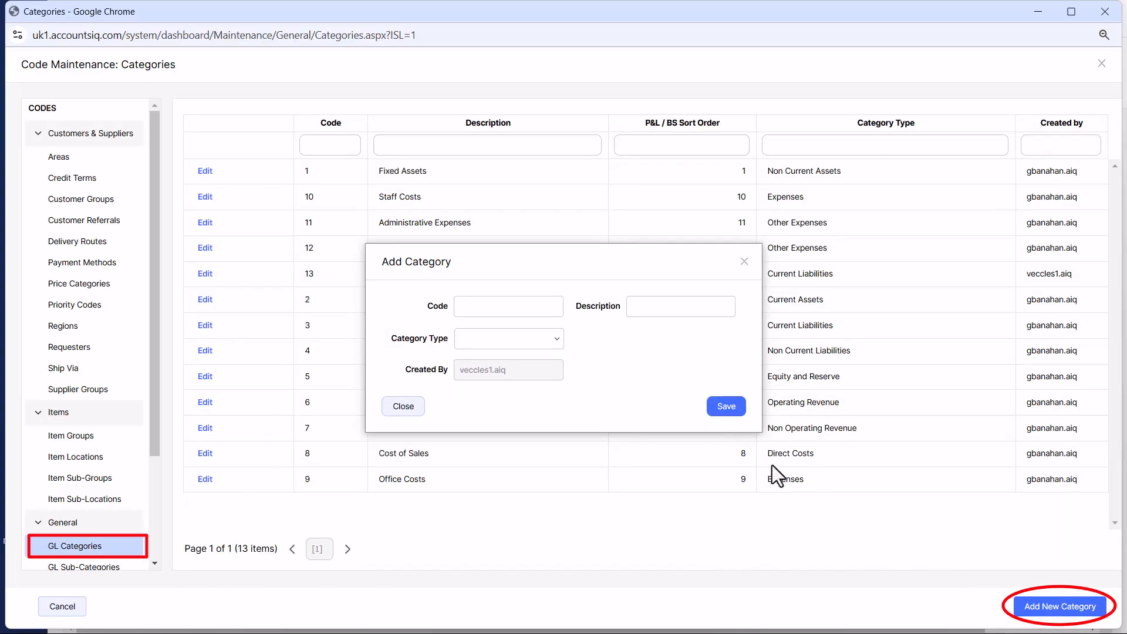
pyautogui.click(561, 312)
pyautogui.write('13')
pyautogui.press('Tab')
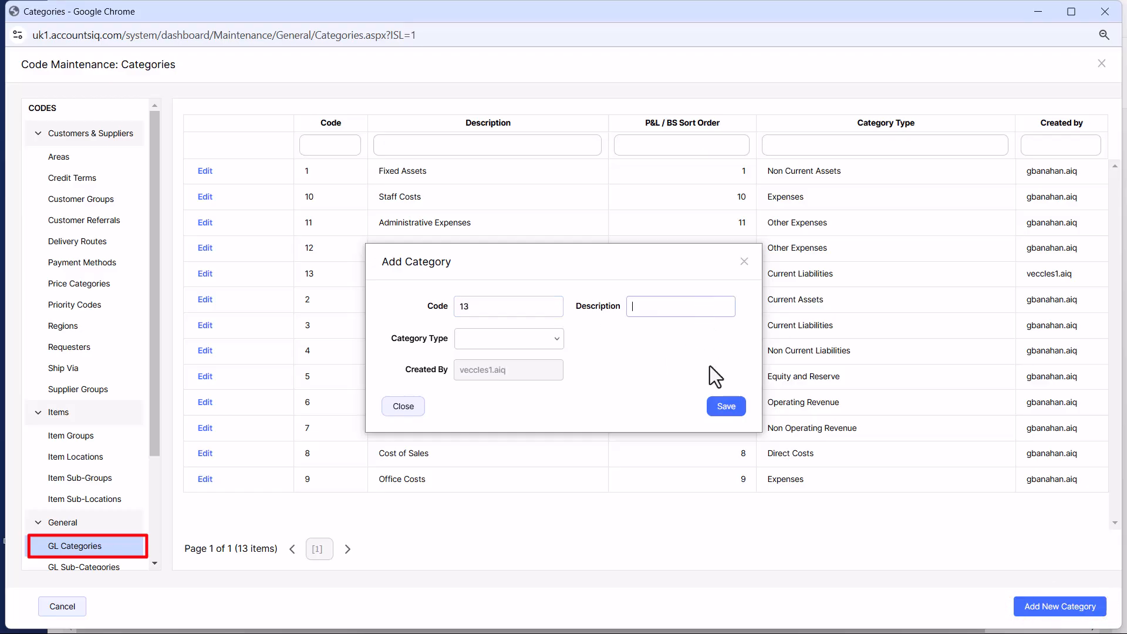
pyautogui.write('New Category..')
# Step: Set the new category's type to Other Expenses, review the type options, and leave the form without saving
pyautogui.click(556, 340)
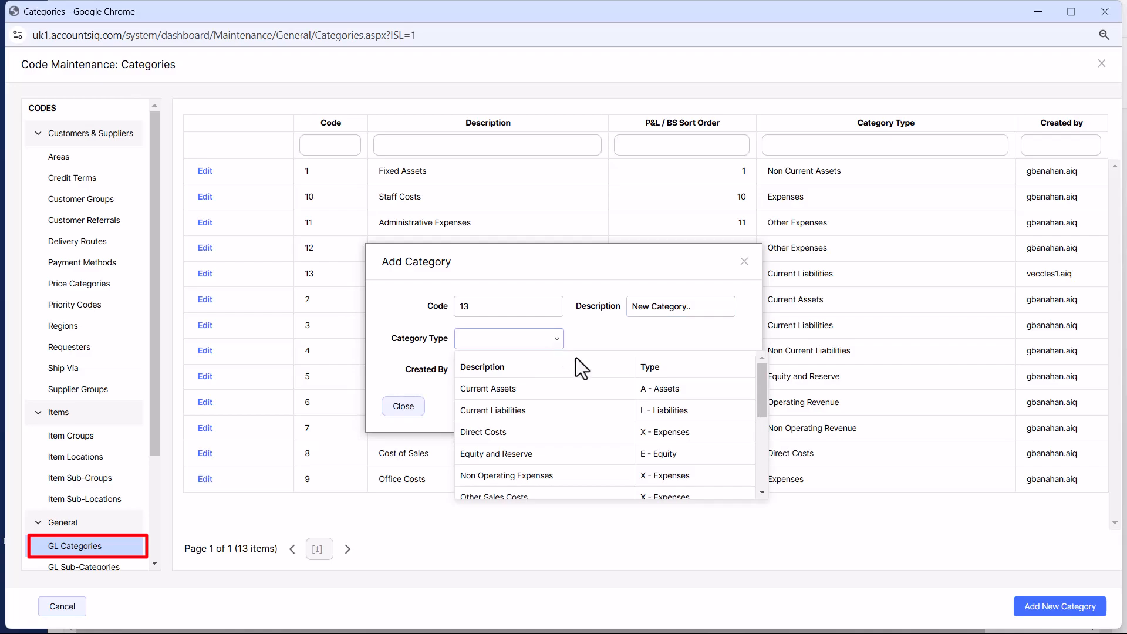
pyautogui.moveTo(765, 410); pyautogui.dragTo(767, 484)
pyautogui.click(714, 463)
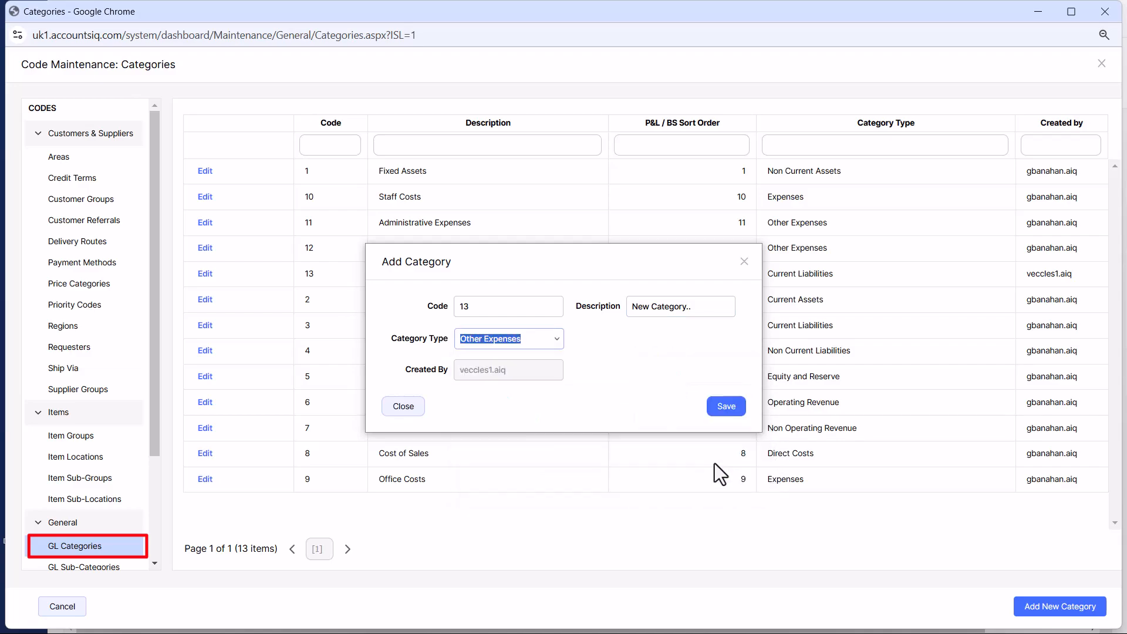
pyautogui.click(662, 402)
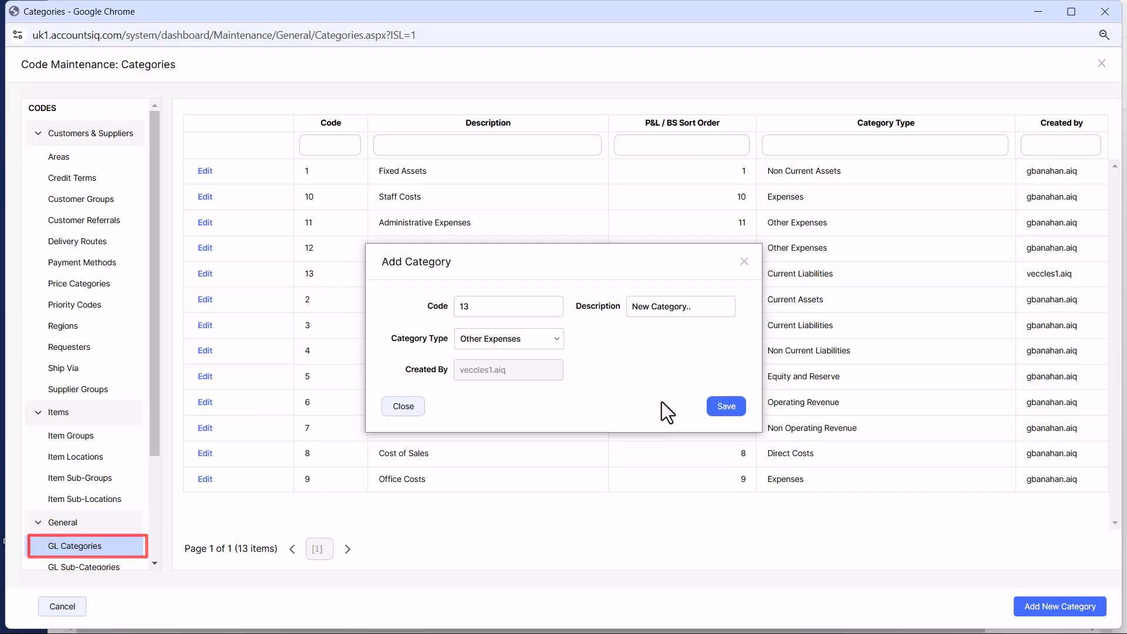
pyautogui.click(561, 344)
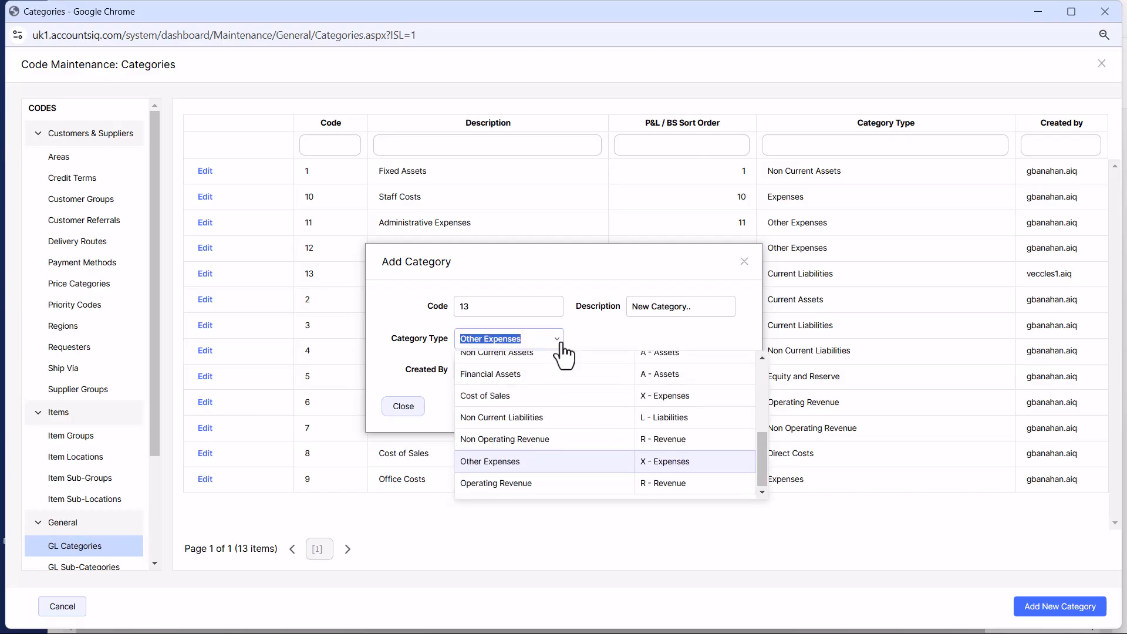
pyautogui.moveTo(759, 456); pyautogui.dragTo(760, 398)
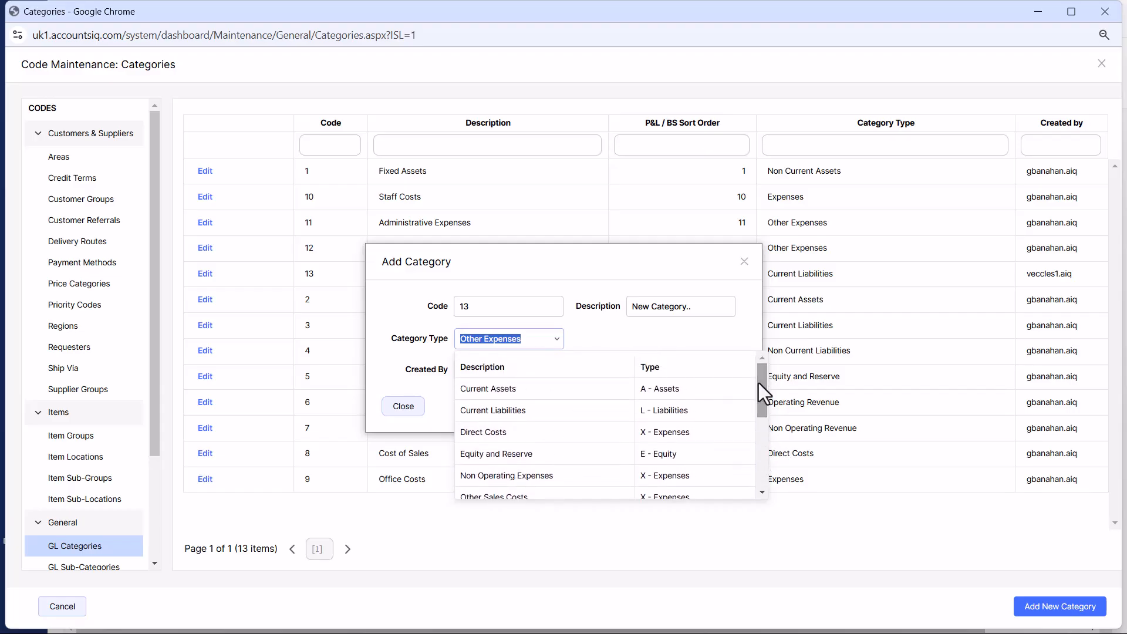
pyautogui.click(742, 340)
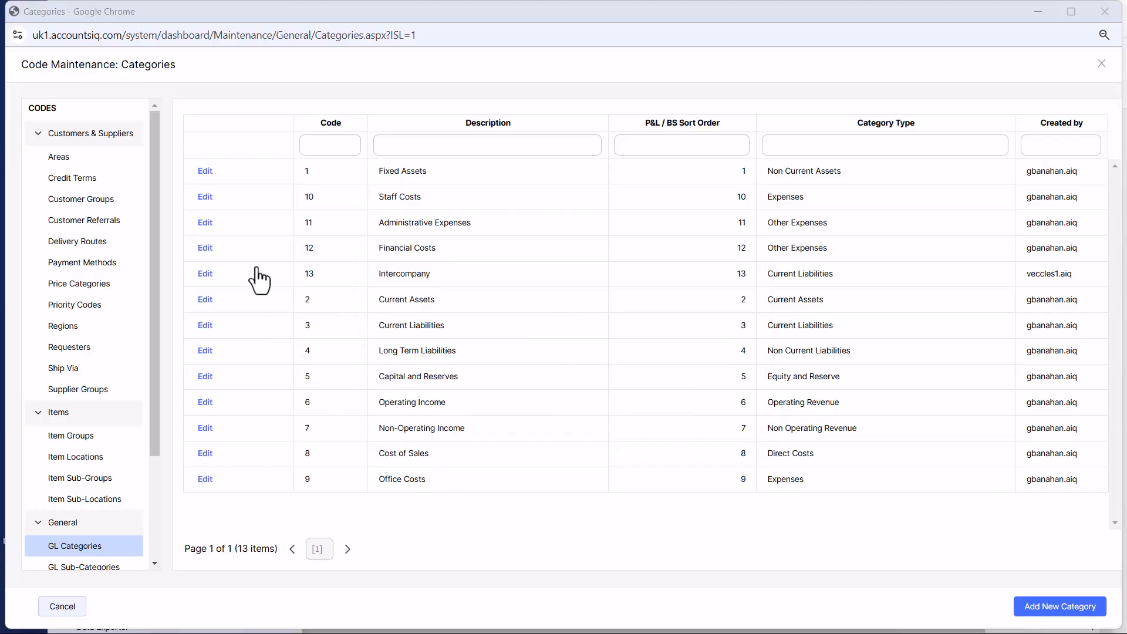
# Step: Open the Staff Costs category's edit form, try the sort order and Re-sort option, and close without saving
pyautogui.click(205, 197)
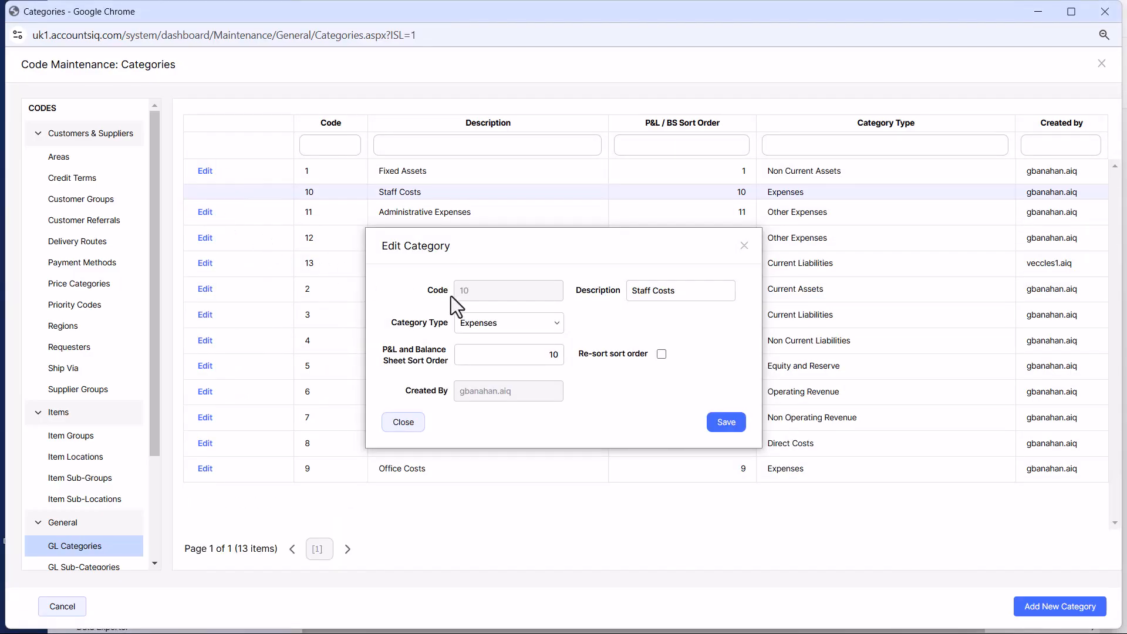
pyautogui.click(684, 292)
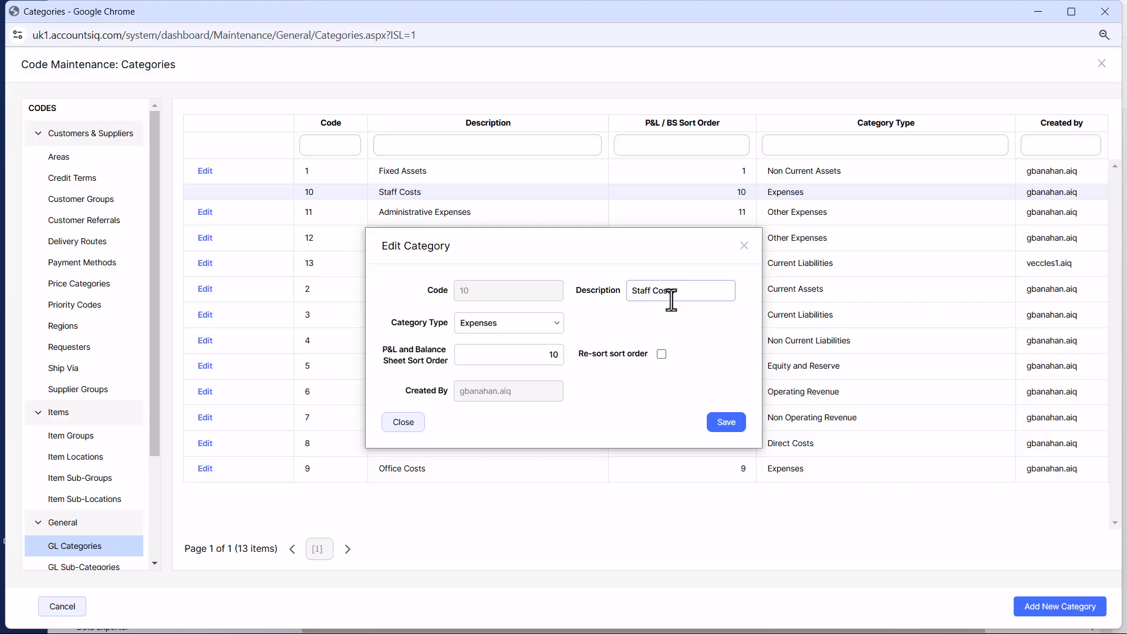
pyautogui.click(557, 356)
pyautogui.press('BackSpace')
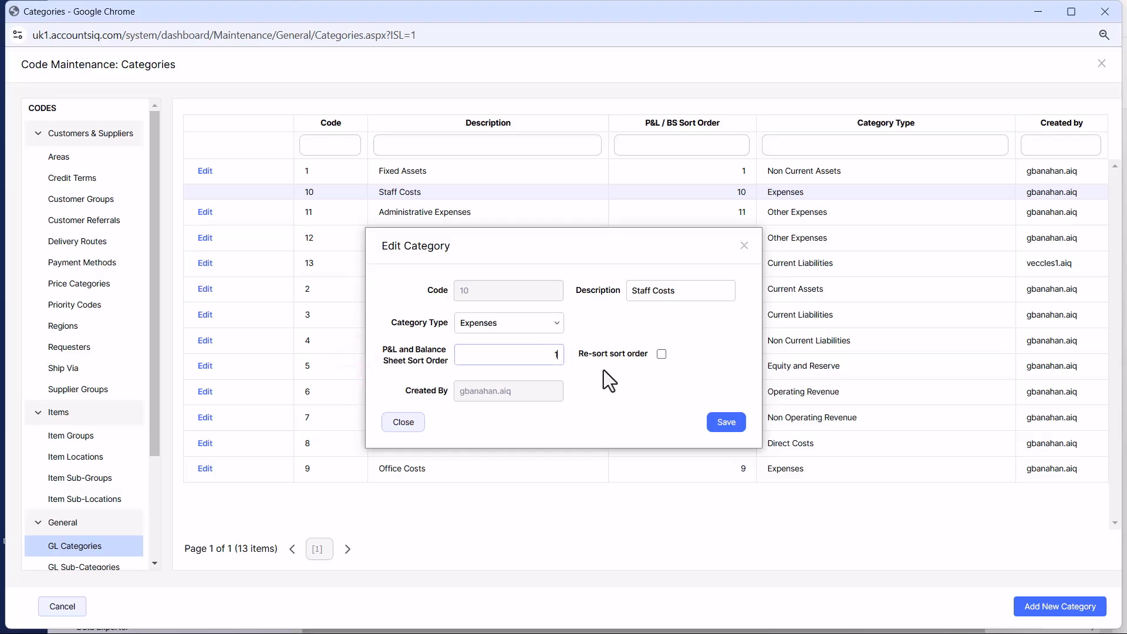
pyautogui.click(662, 355)
pyautogui.click(662, 356)
pyautogui.click(404, 425)
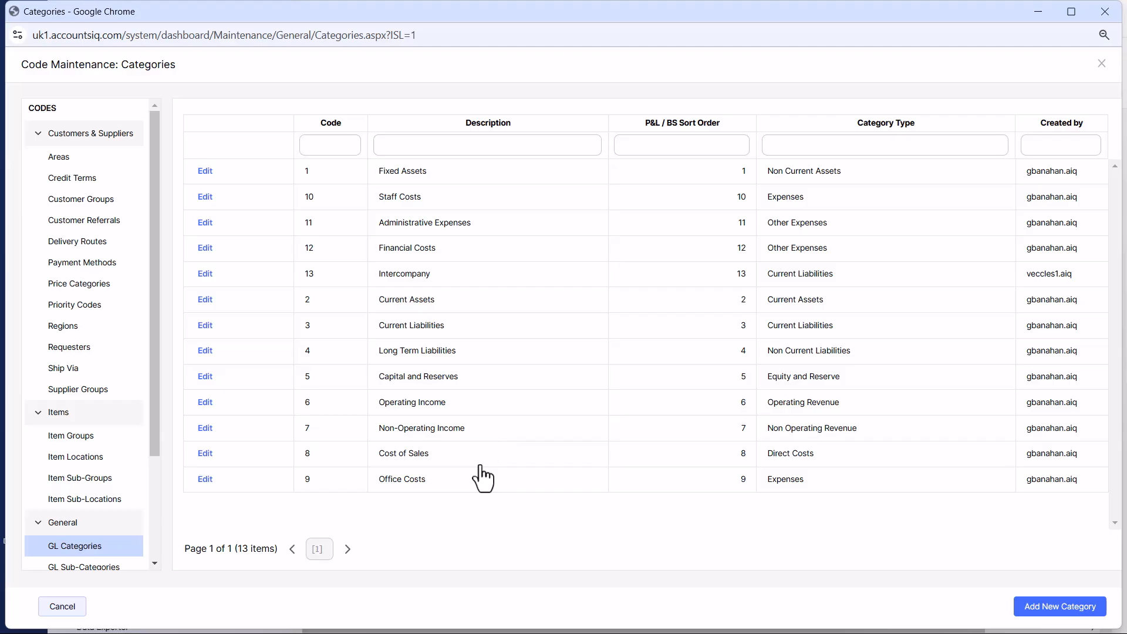
# Step: Open GL Sub-Categories and fill in sub-category code 25, description New sub category..., ticked as non-cash item, then close unsaved
pyautogui.click(77, 565)
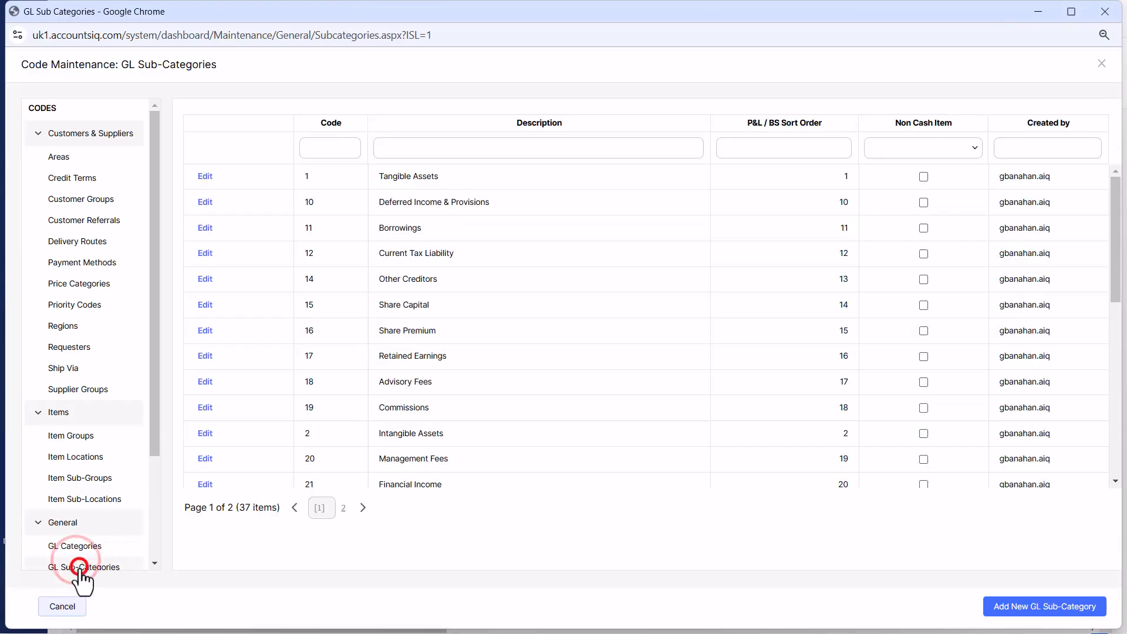
pyautogui.click(1006, 606)
pyautogui.click(511, 306)
pyautogui.write('25')
pyautogui.press('Tab')
pyautogui.write('New sub category...')
pyautogui.click(465, 338)
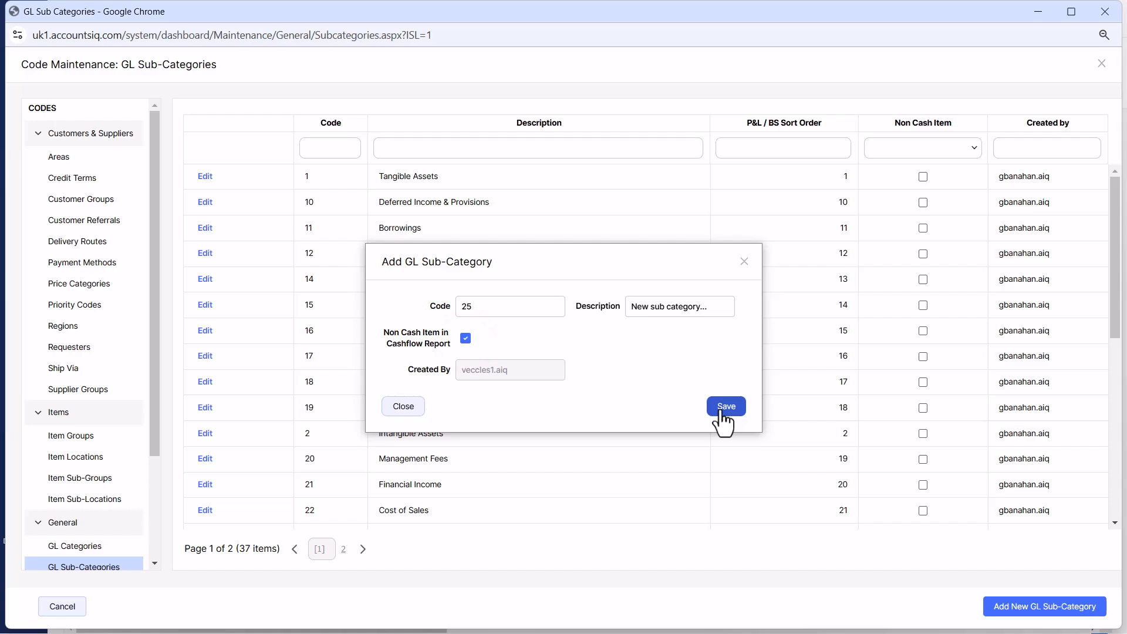
pyautogui.click(387, 411)
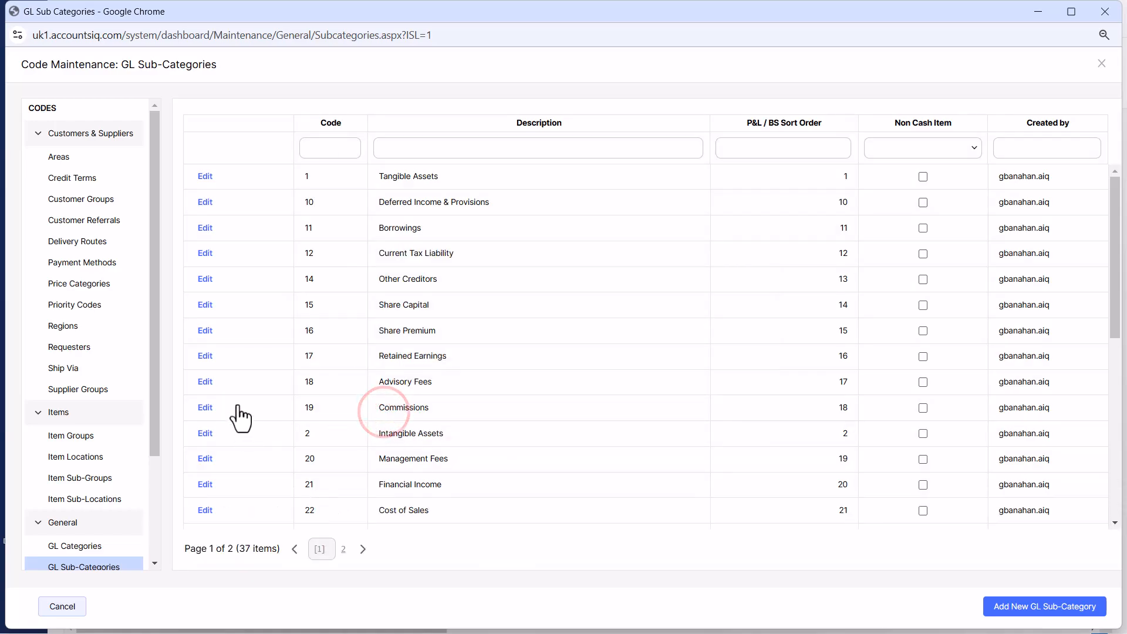
# Step: Inspect the Tangible Assets sub-category edit form, then view the Currencies code list and its exchange rates
pyautogui.click(205, 176)
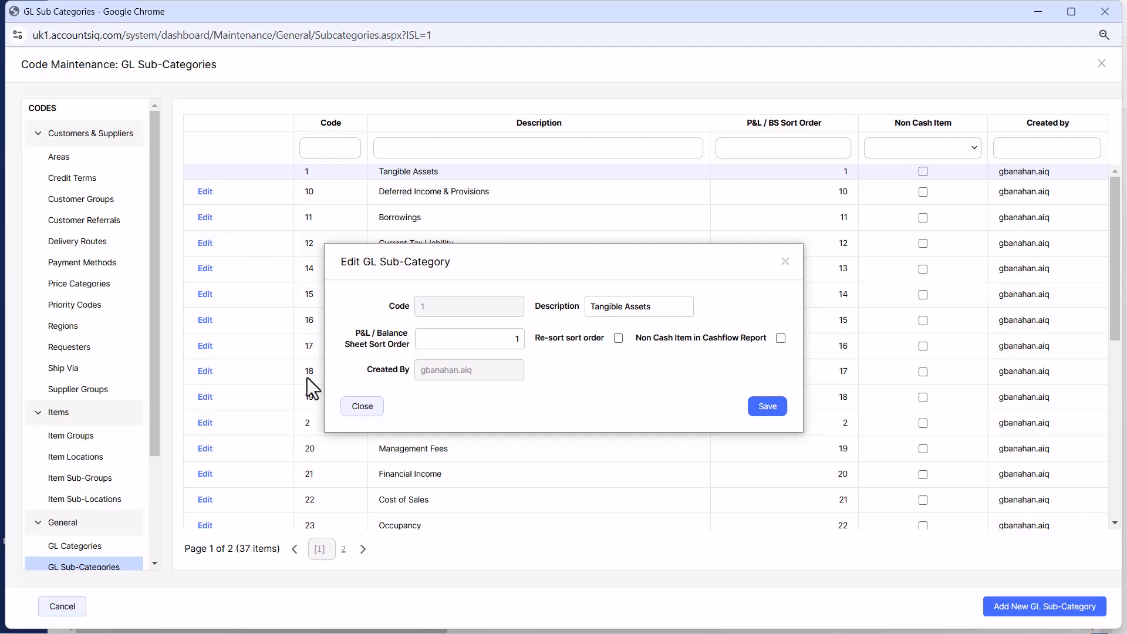
pyautogui.click(361, 407)
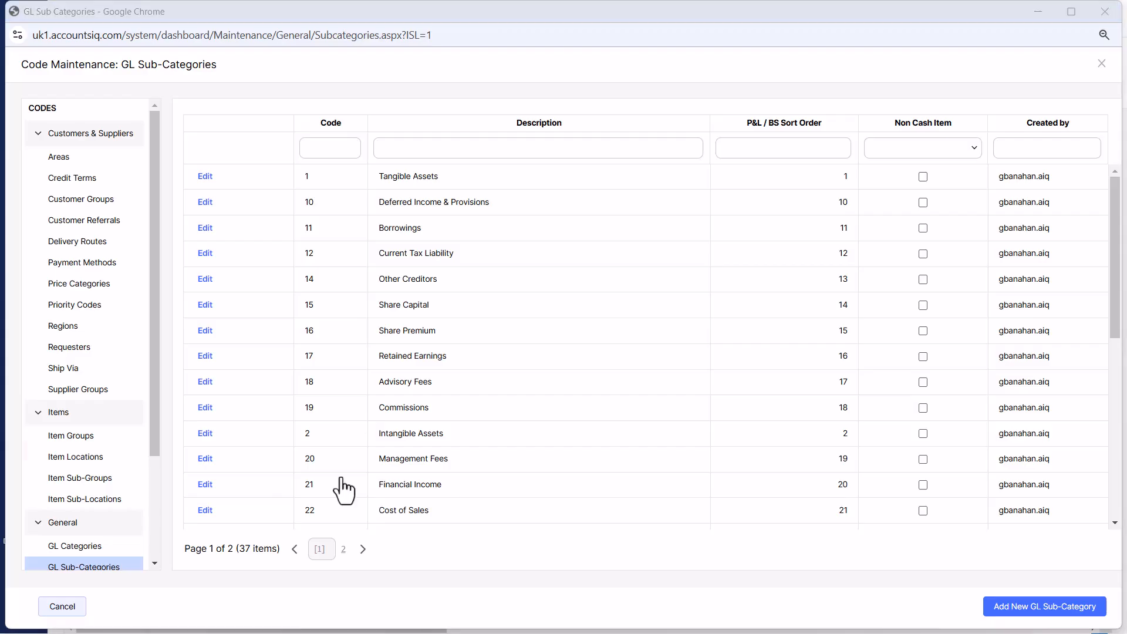
pyautogui.scroll(-3, 157, 530)
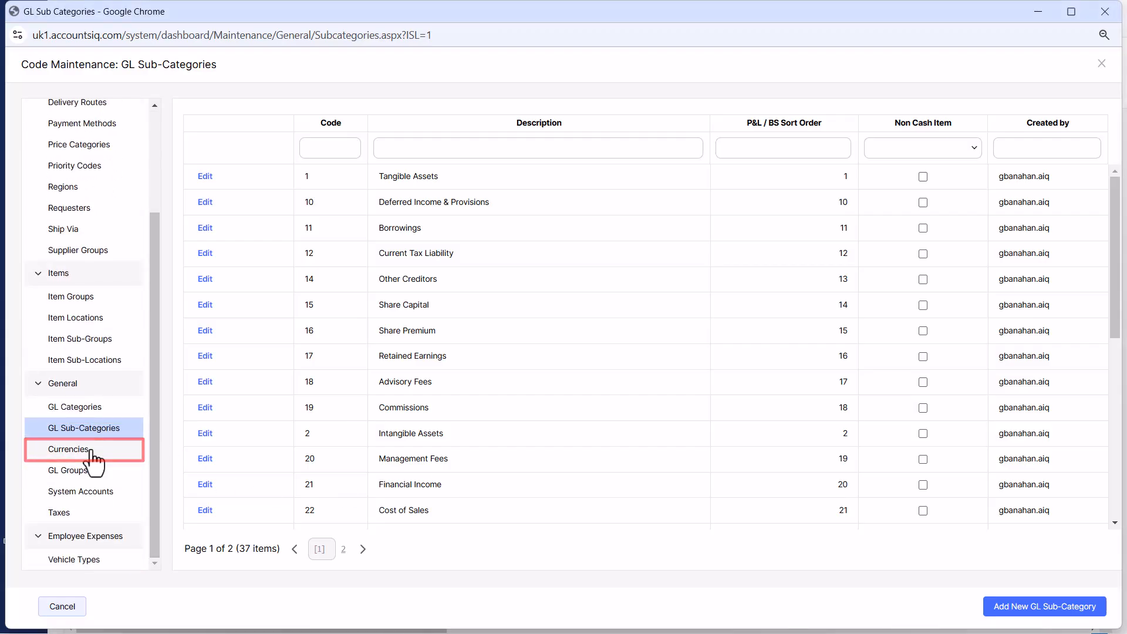
pyautogui.click(94, 457)
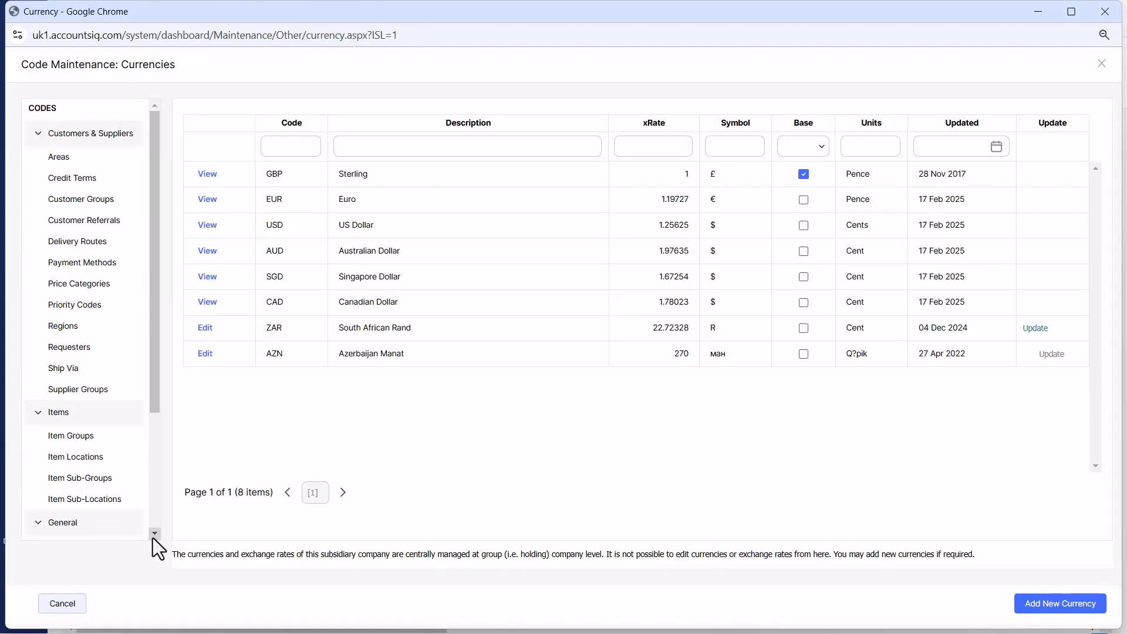
pyautogui.scroll(-3, 152, 538)
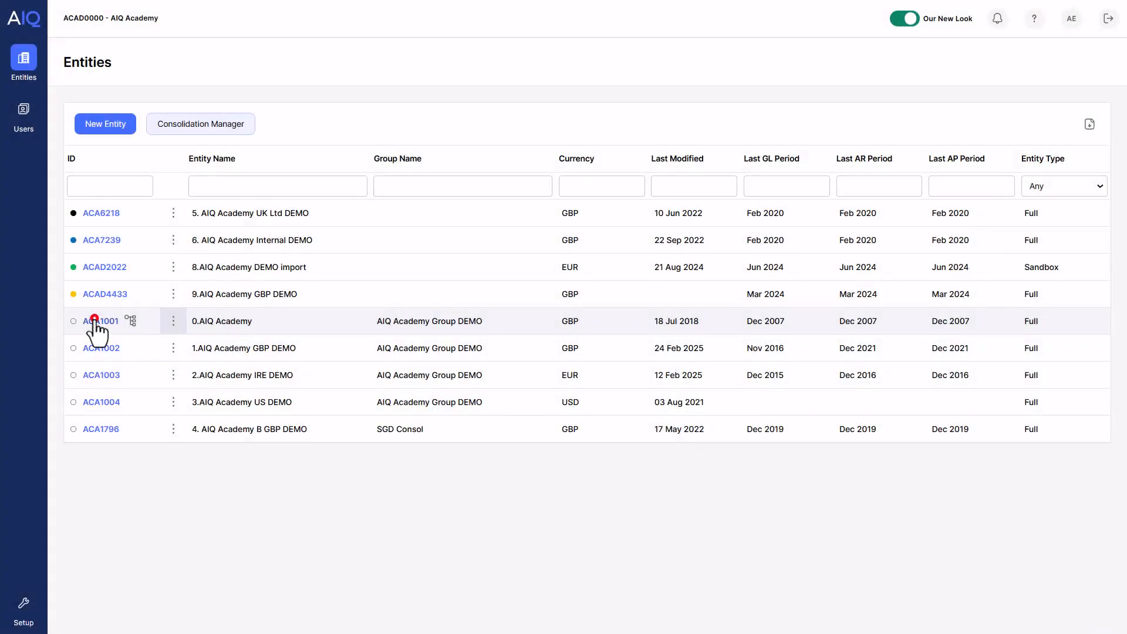
pyautogui.click(94, 322)
# Step: Reopen Codes Maintenance from Setup, go to Currencies, and update the Euro exchange rate
pyautogui.click(18, 622)
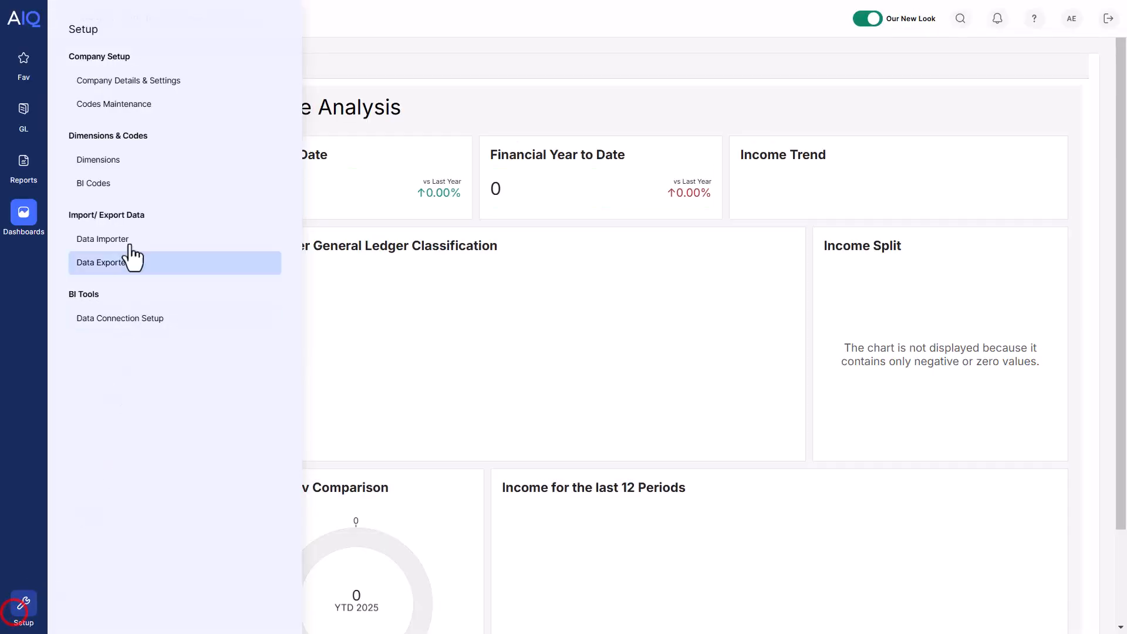
pyautogui.click(130, 105)
pyautogui.scroll(-2, 128, 380)
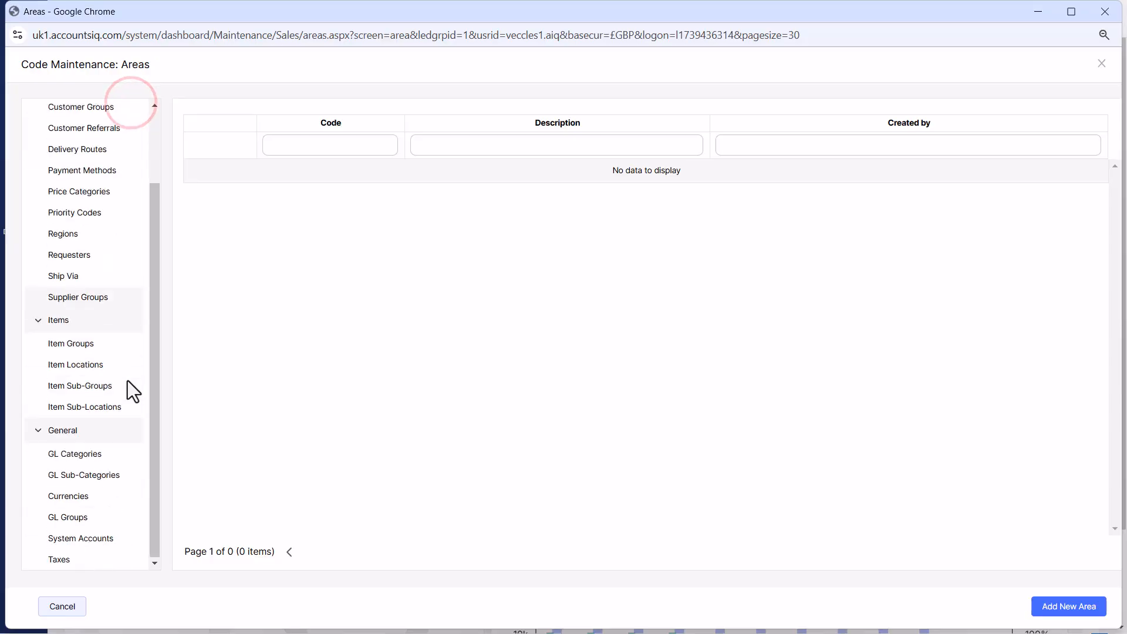
pyautogui.click(94, 496)
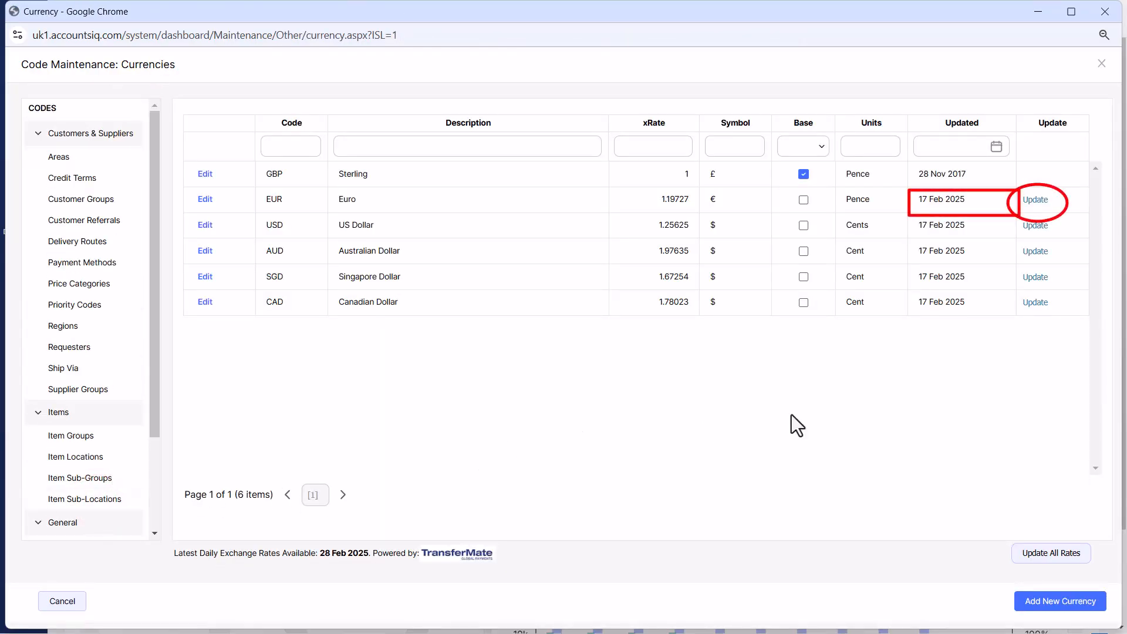
pyautogui.click(1036, 200)
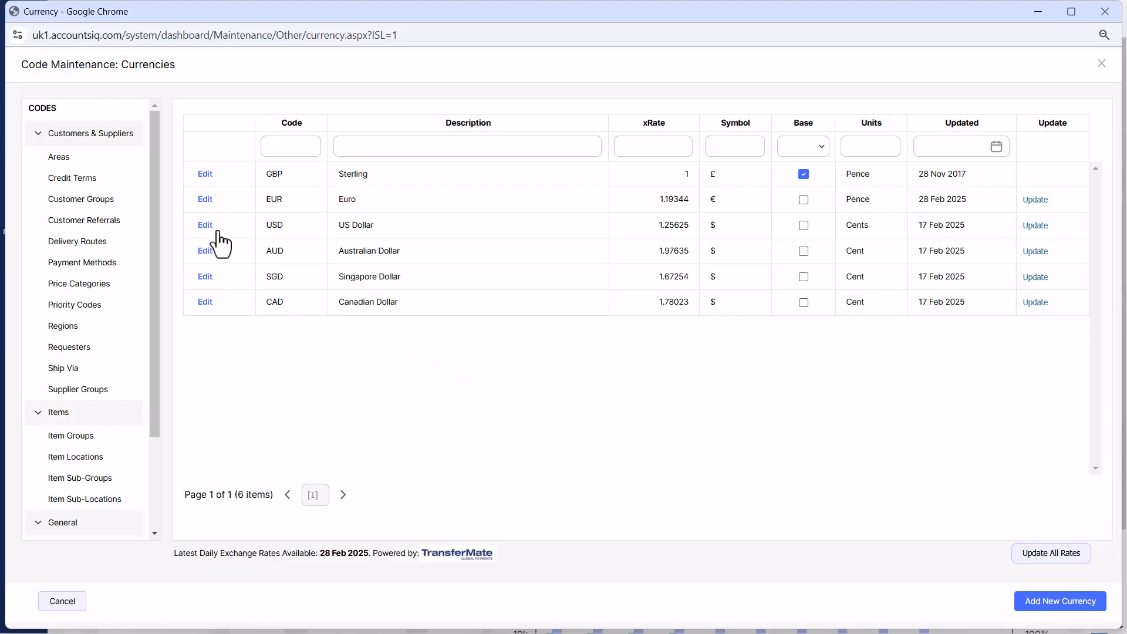
# Step: Open the Euro currency's edit form, check its rate, and cancel
pyautogui.click(205, 200)
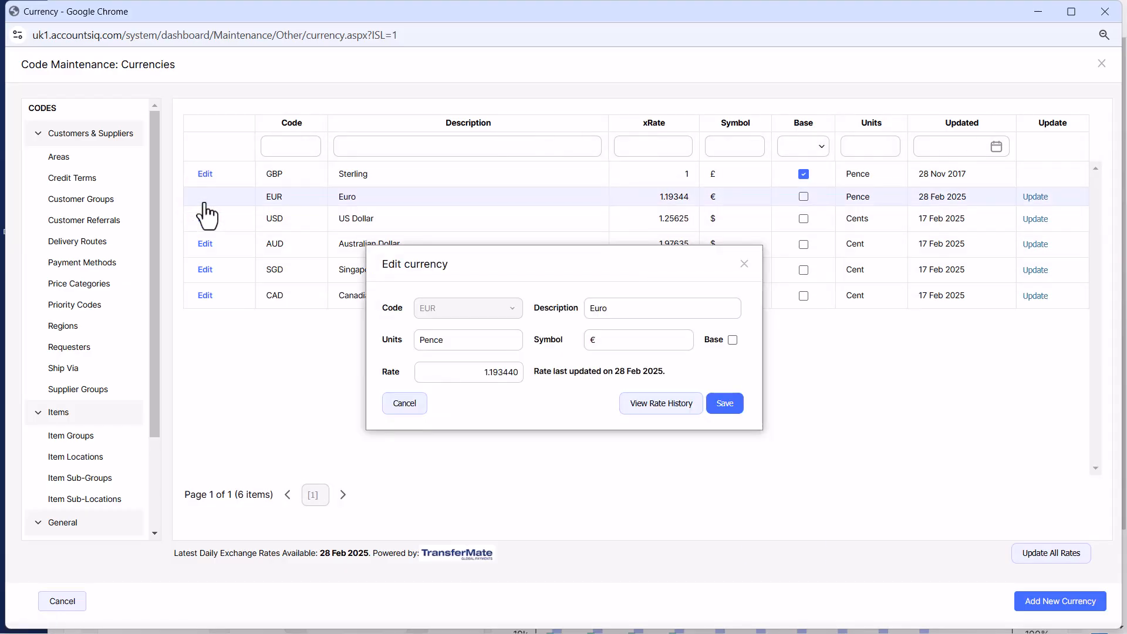
pyautogui.click(473, 372)
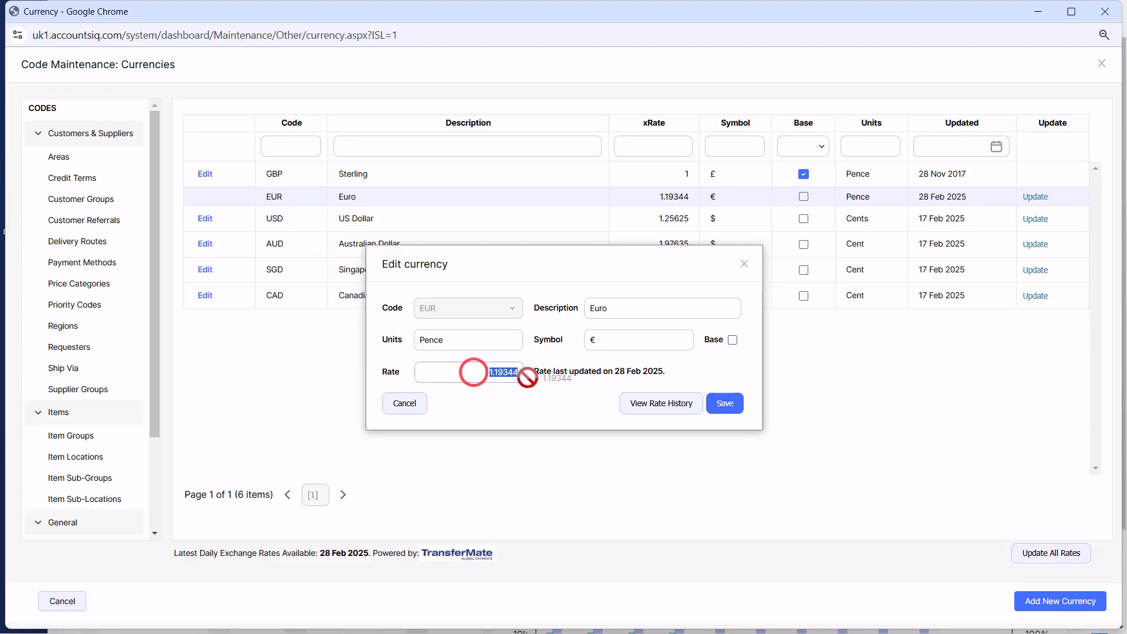
pyautogui.click(397, 405)
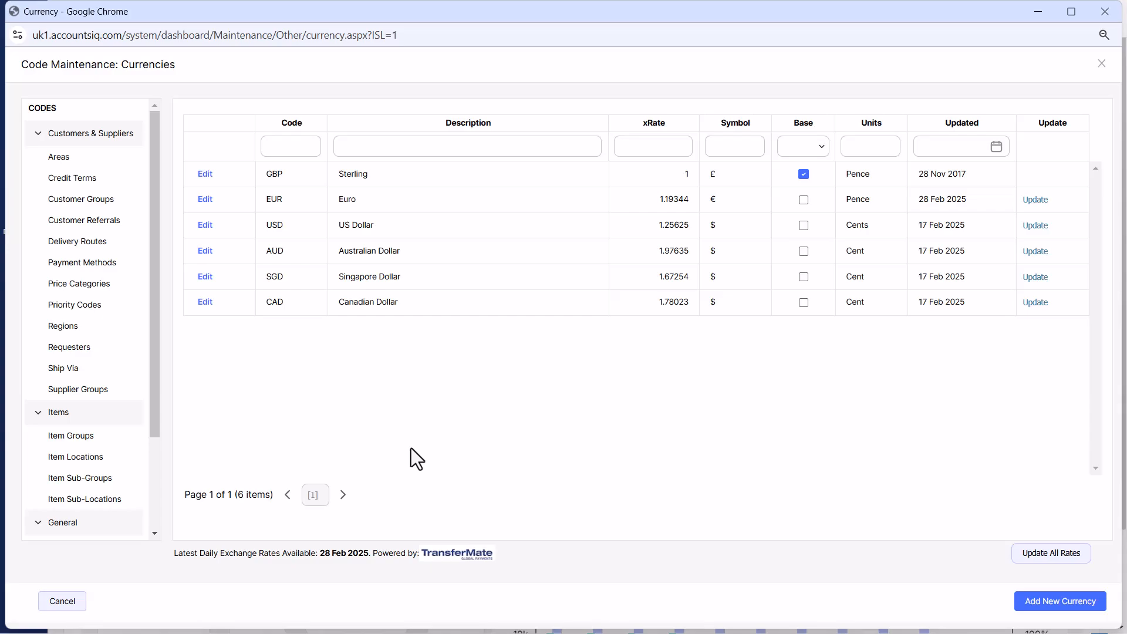
# Step: Start adding a new currency by searching south and picking ZAR South African Rand, then cancel without saving
pyautogui.click(1030, 608)
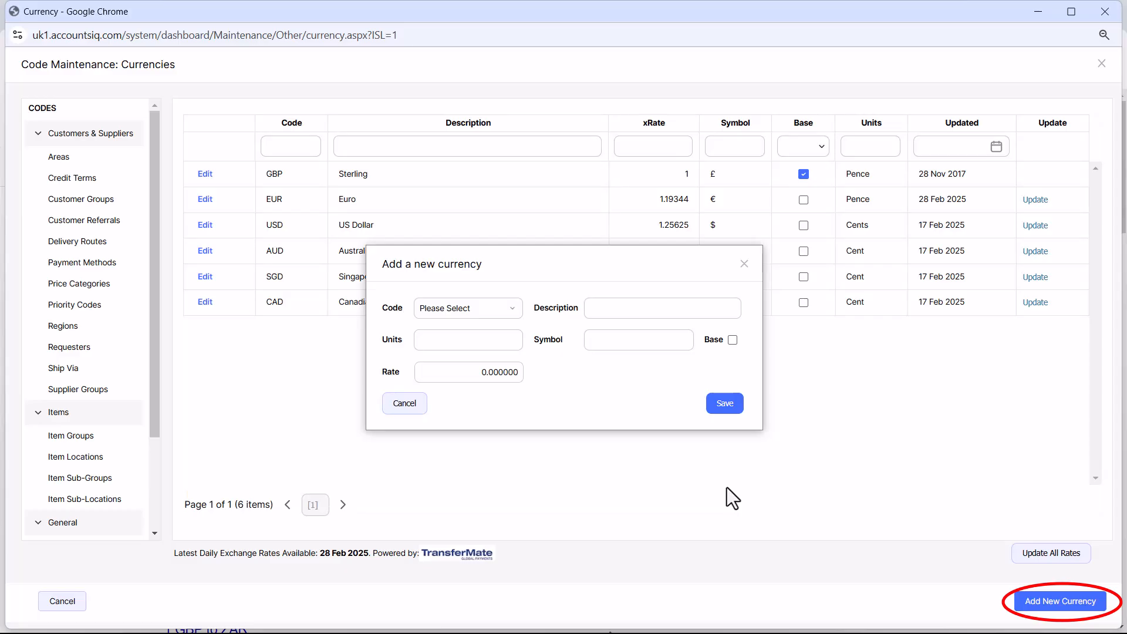
pyautogui.click(519, 313)
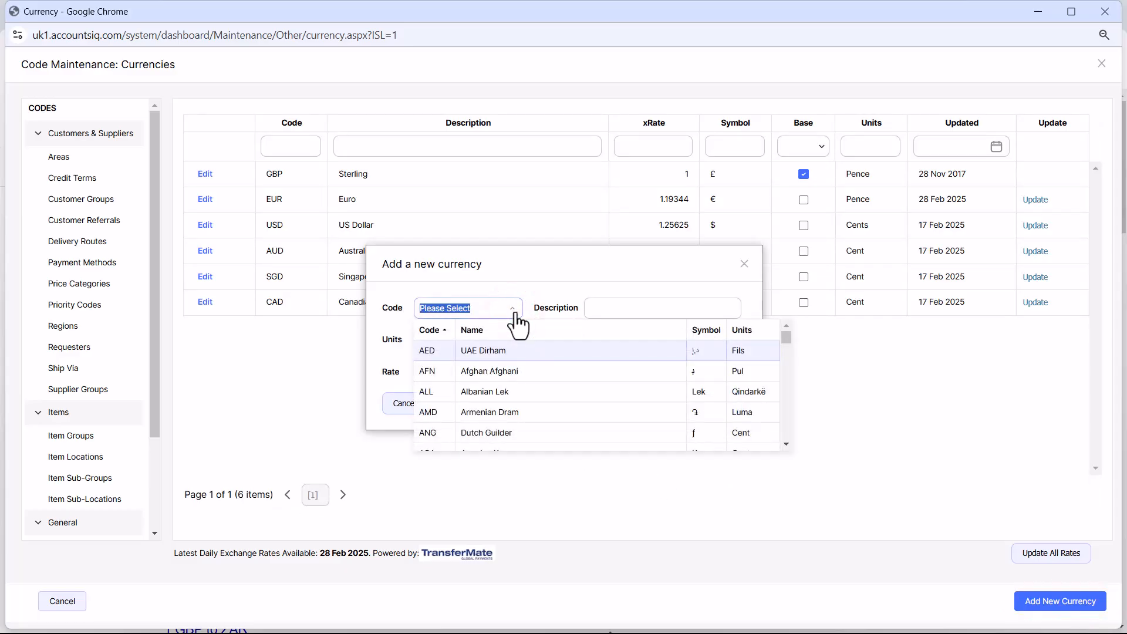
pyautogui.write('south')
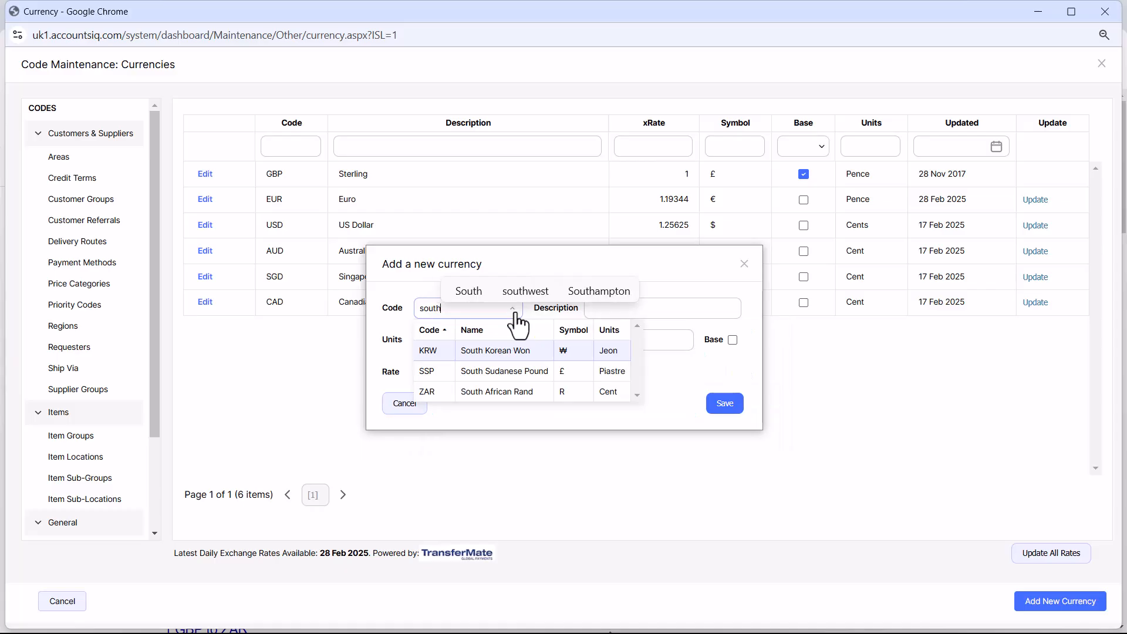
pyautogui.click(516, 392)
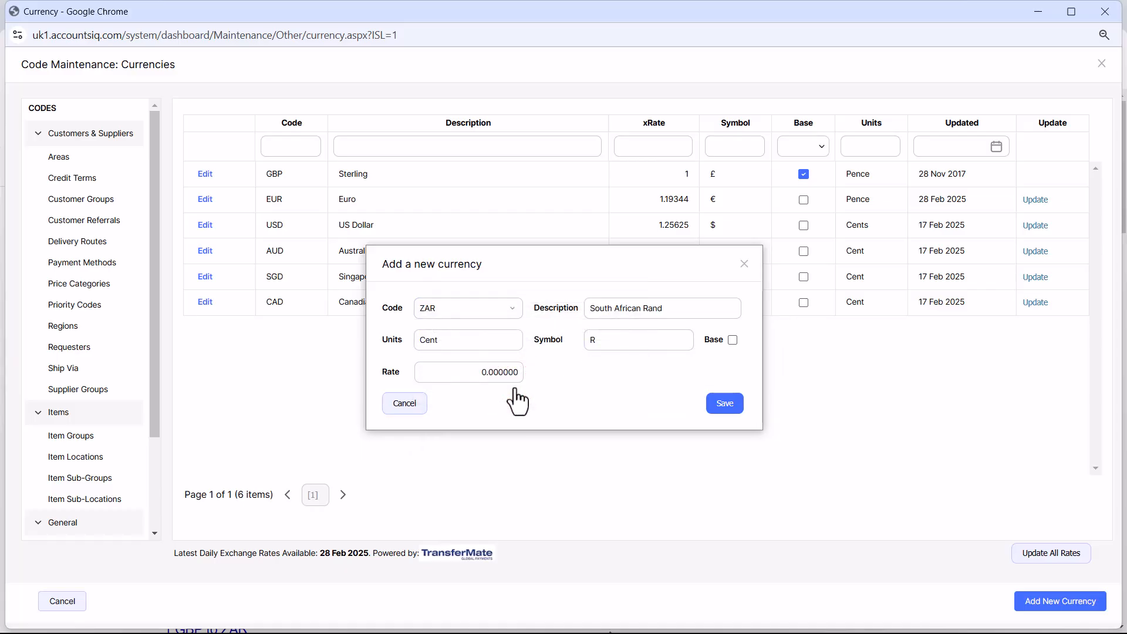
pyautogui.click(476, 376)
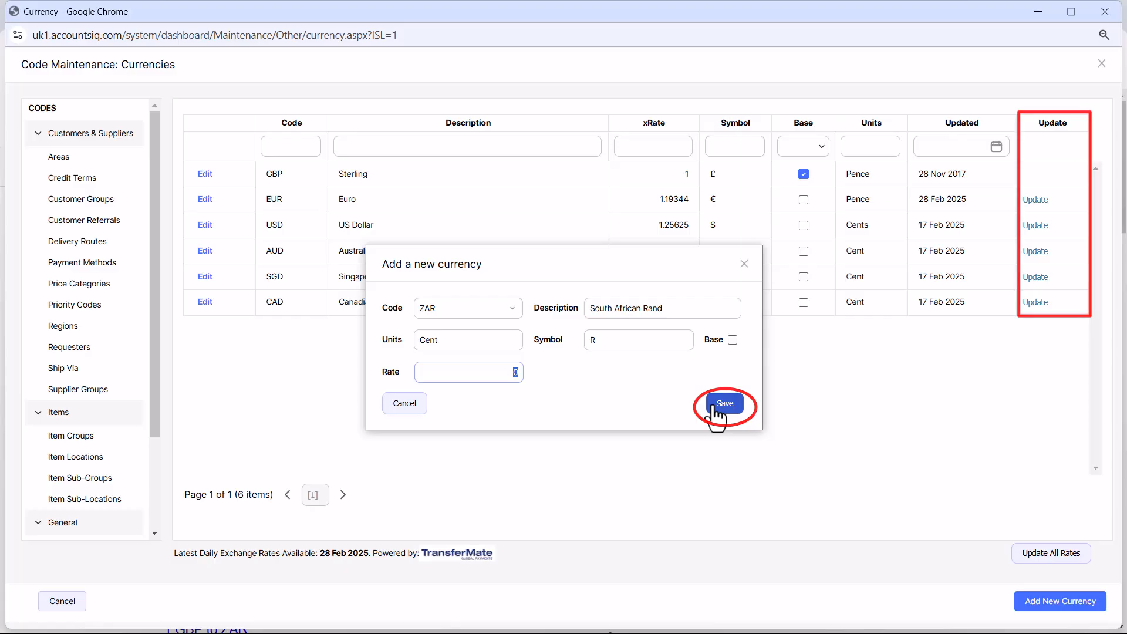
pyautogui.click(398, 411)
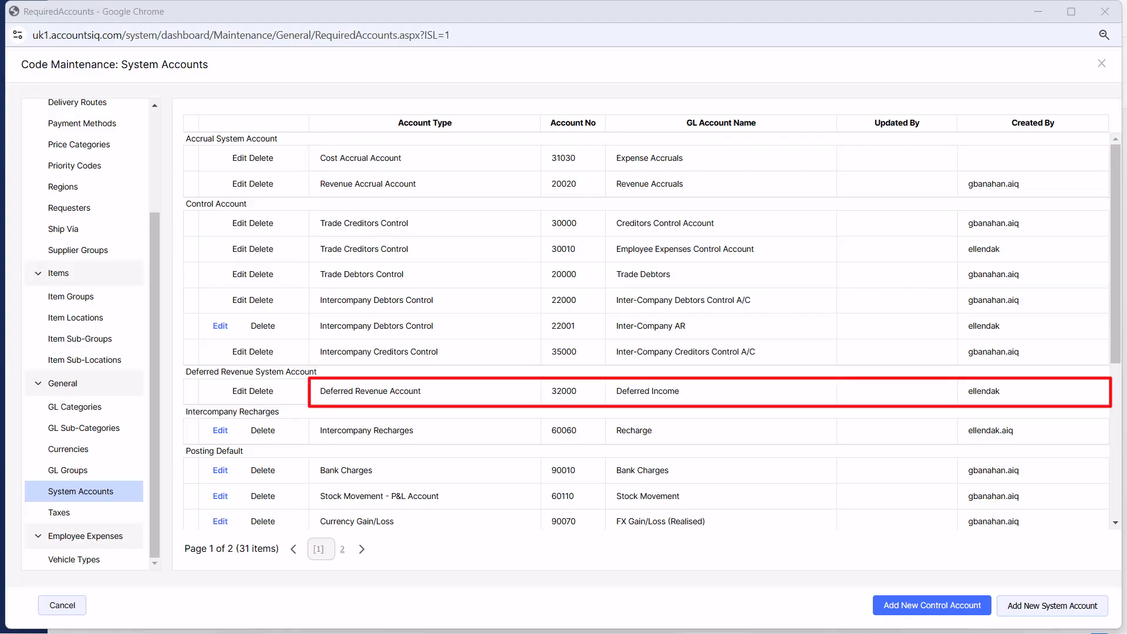
# Step: Fill in a new system account of type Cost Accrual Account linked to GL account 10000 - Furniture, Fixtures & Fittings, then close unsaved
pyautogui.moveTo(1115, 282); pyautogui.dragTo(1115, 442)
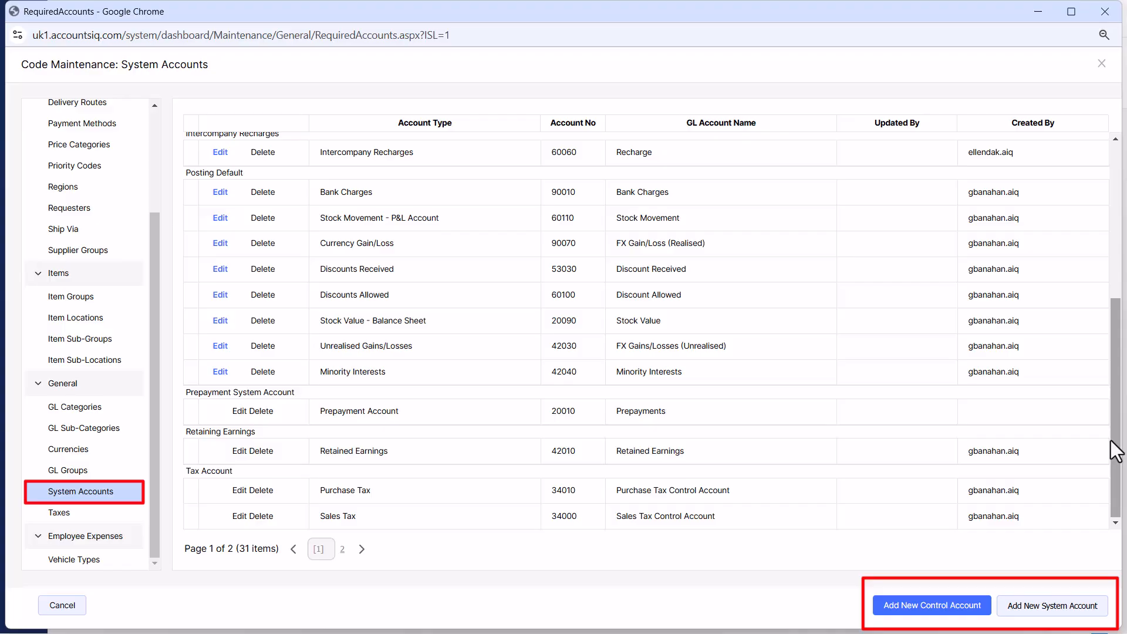
pyautogui.click(1043, 611)
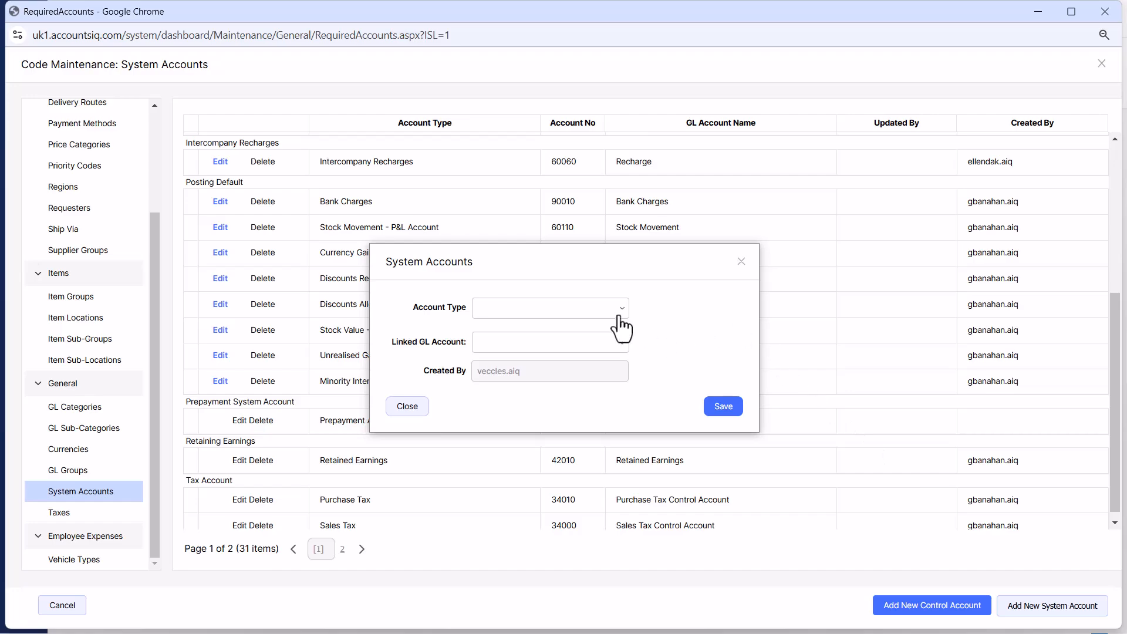
pyautogui.click(622, 308)
pyautogui.click(597, 333)
pyautogui.click(622, 342)
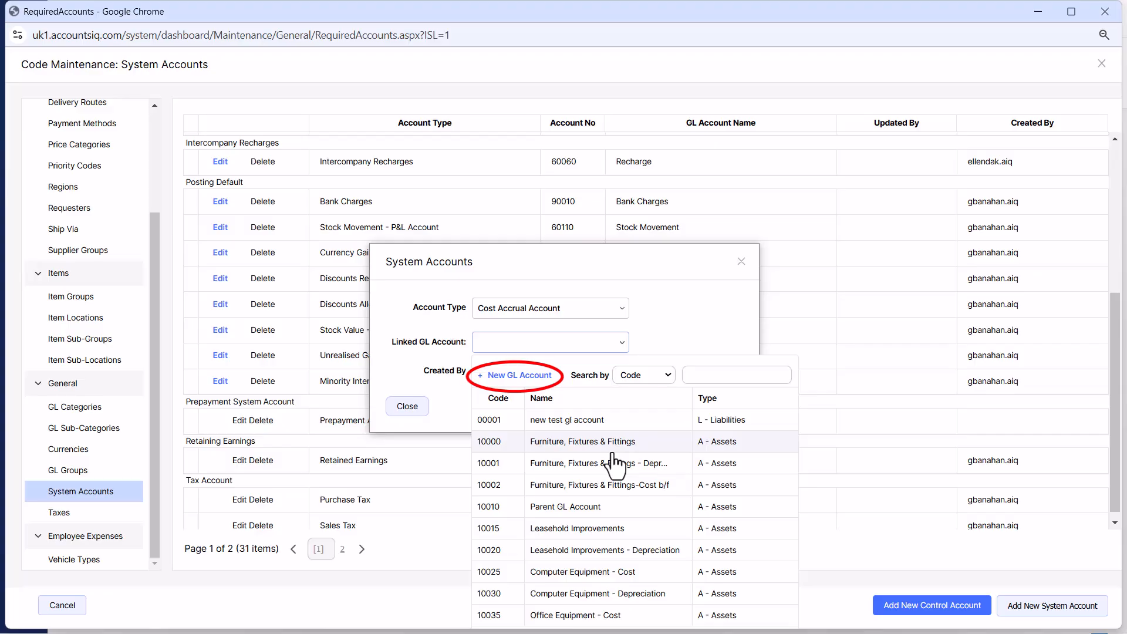
pyautogui.click(615, 444)
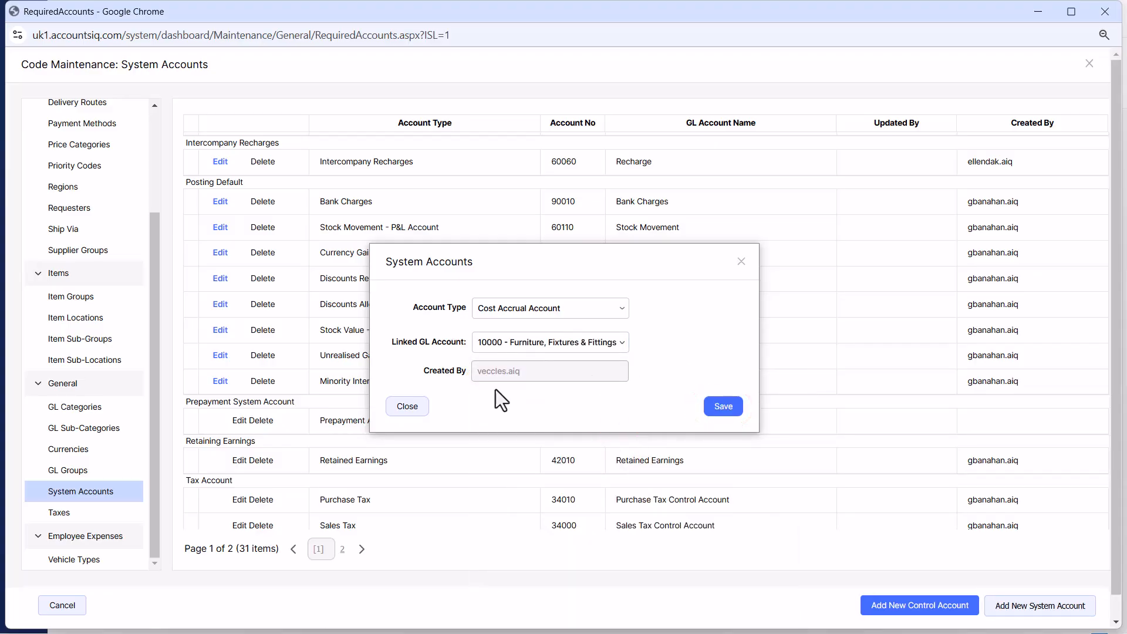
pyautogui.click(421, 409)
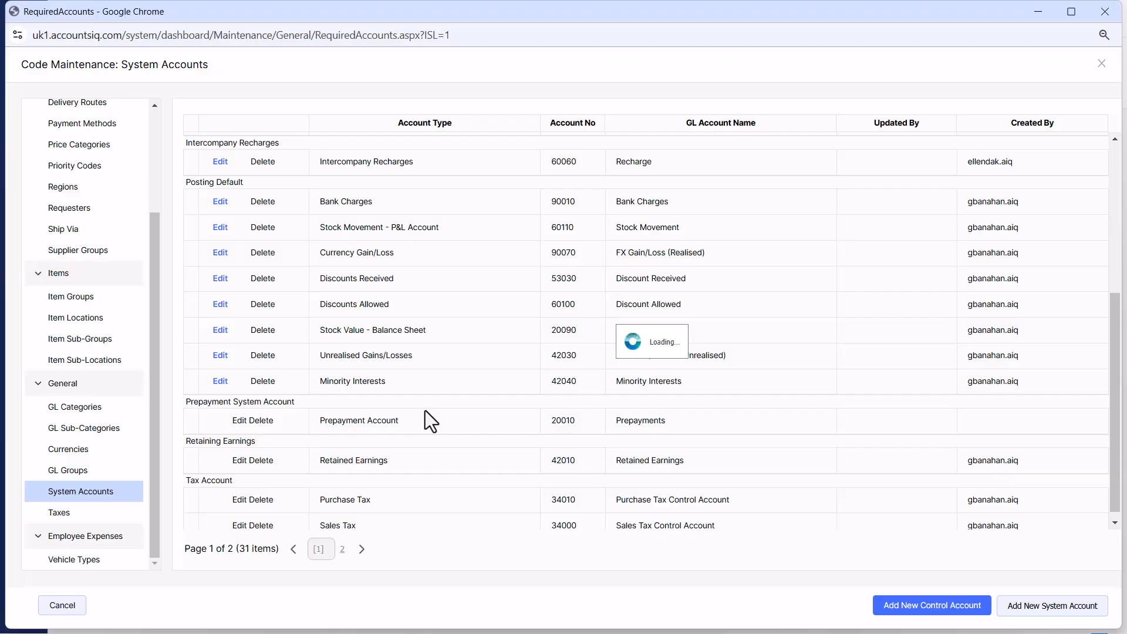